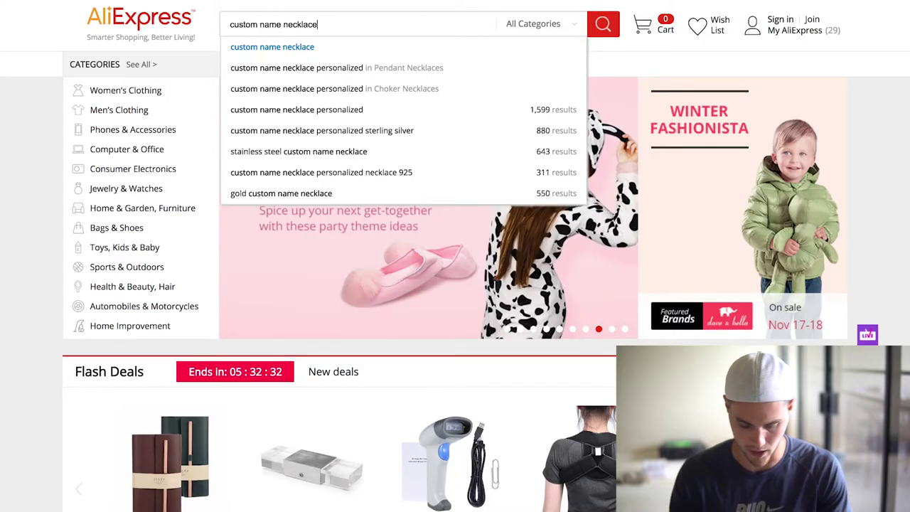
Step: Run the AliExpress search for 'custom name necklace'
key("Return")
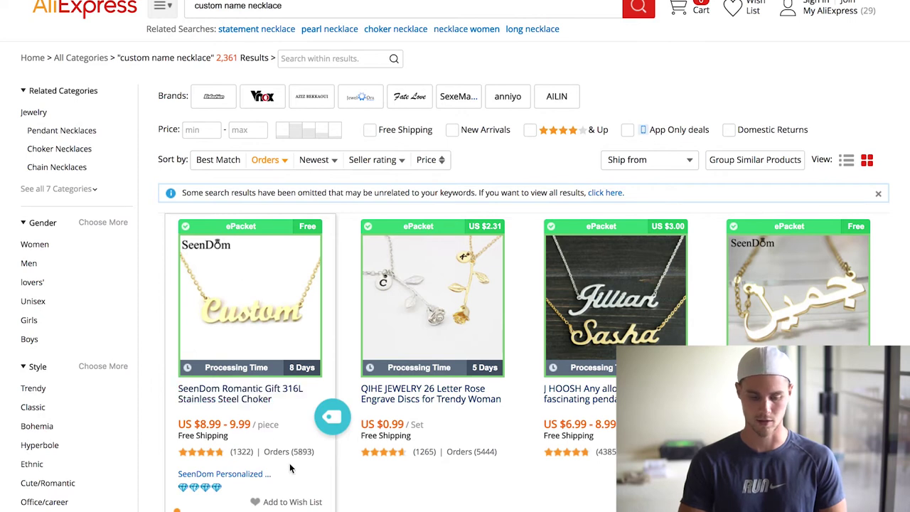
Step: Open the top SeenDom custom name necklace result's product page
left_click(257, 282)
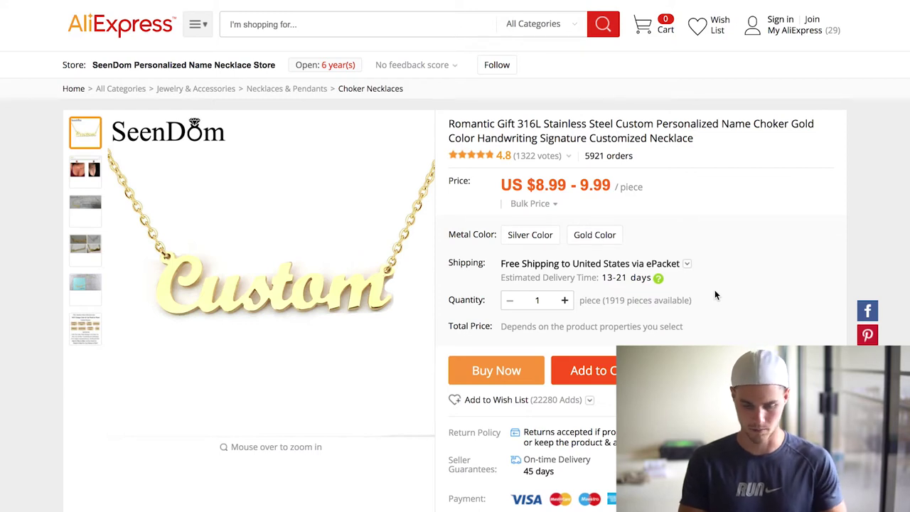
Step: Filter the necklace's Feedback reviews to only those with pictures
scroll(714, 295, "down", 5)
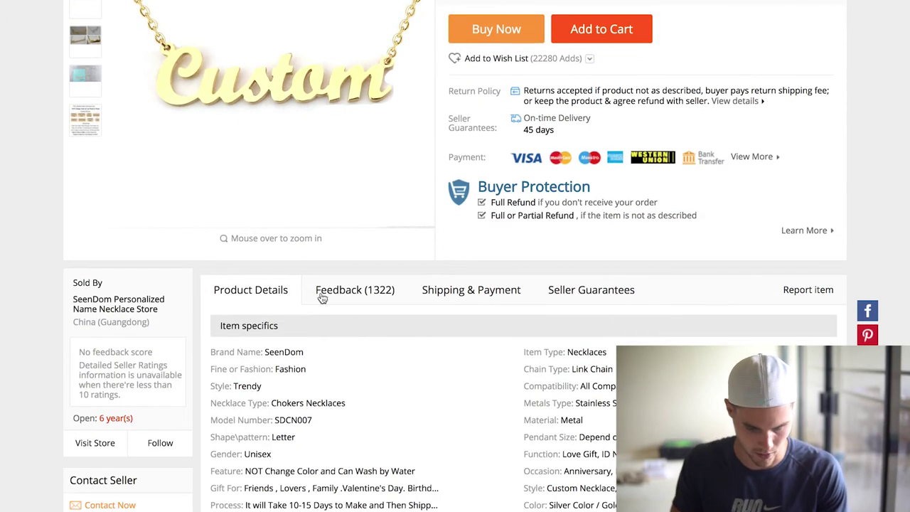
left_click(362, 296)
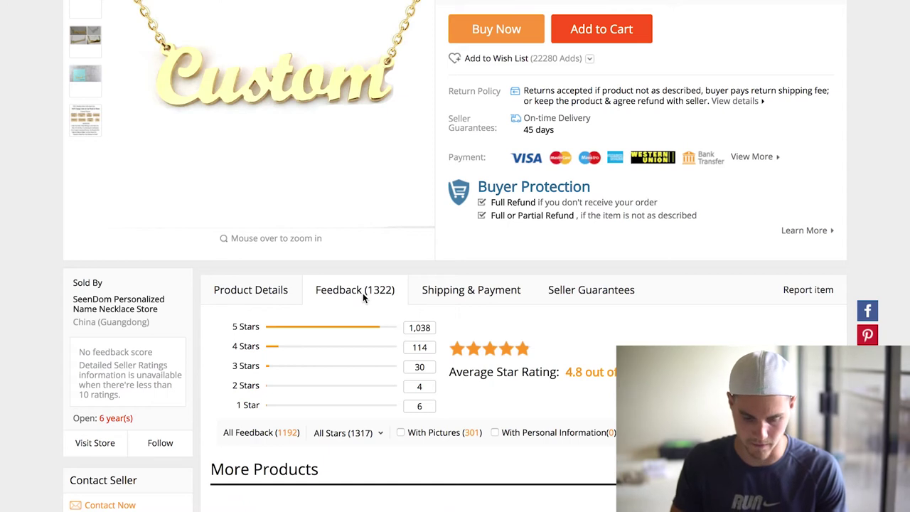
left_click(399, 432)
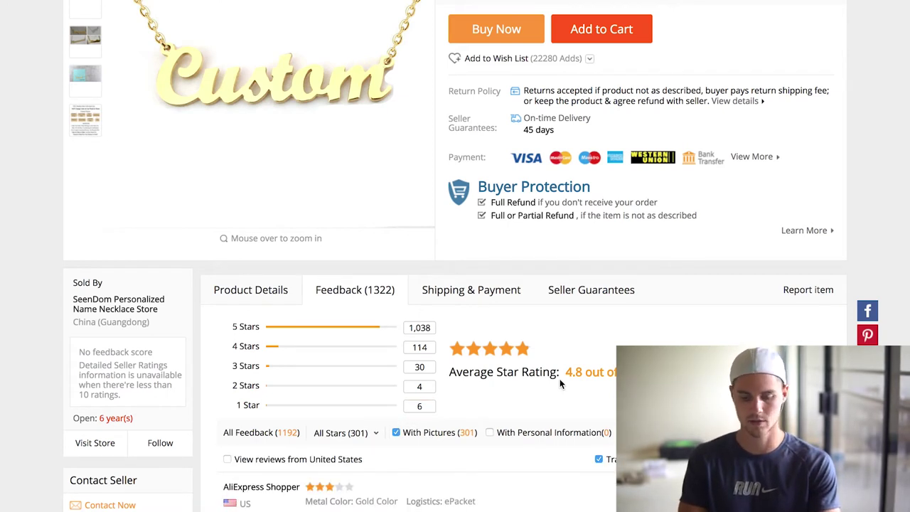
Step: Go to review page 3 and enlarge a buyer's photo of the worn necklace
scroll(560, 384, "down", 7)
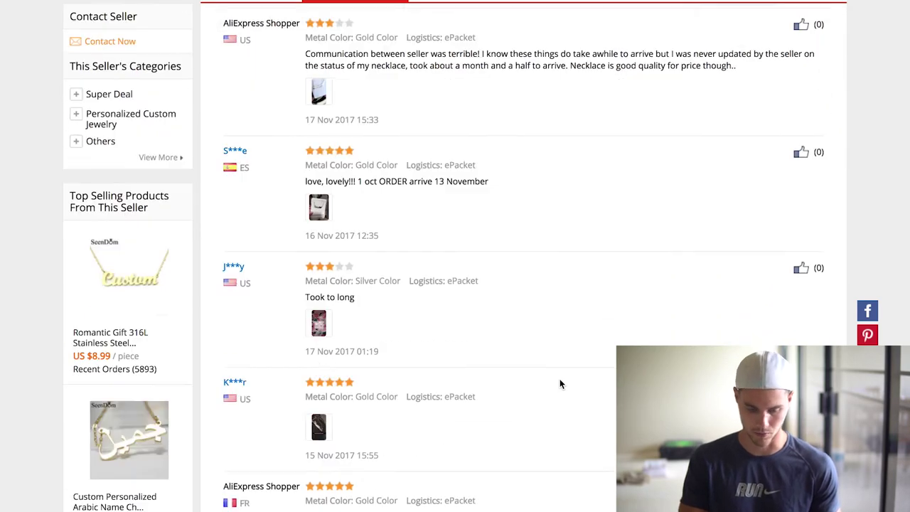
scroll(559, 384, "down", 5)
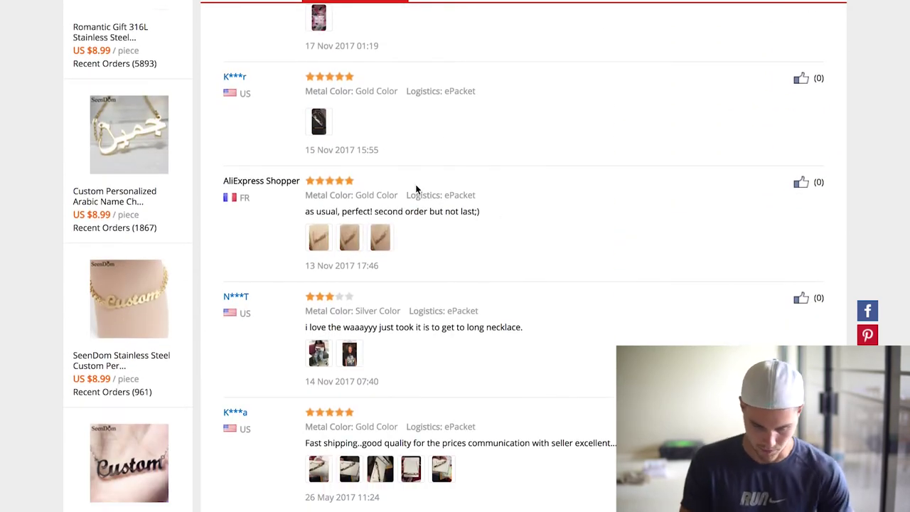
scroll(538, 240, "down", 7)
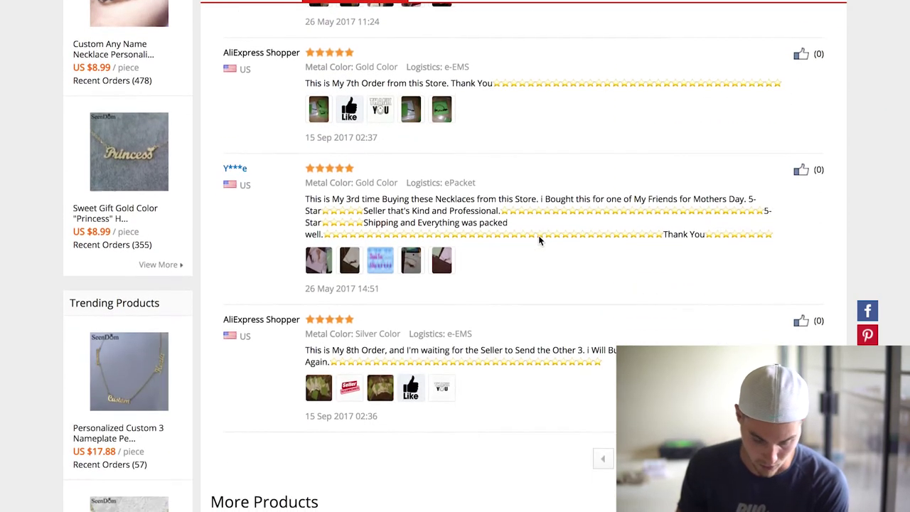
scroll(539, 240, "down", 3)
left_click(666, 275)
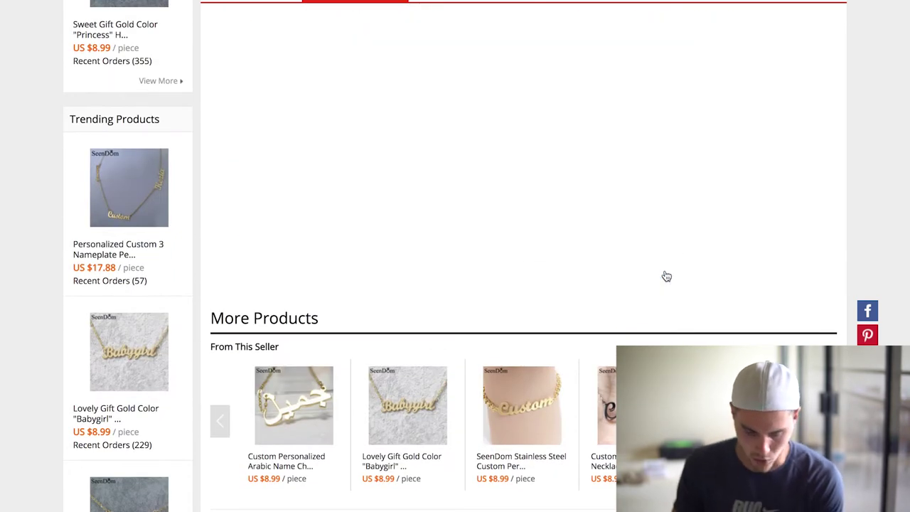
scroll(546, 179, "down", 3)
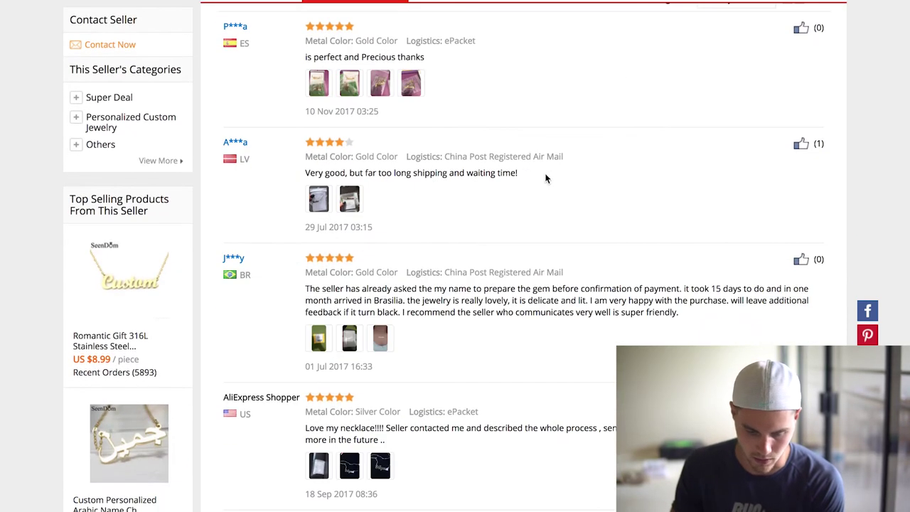
scroll(491, 234, "down", 1)
left_click(388, 309)
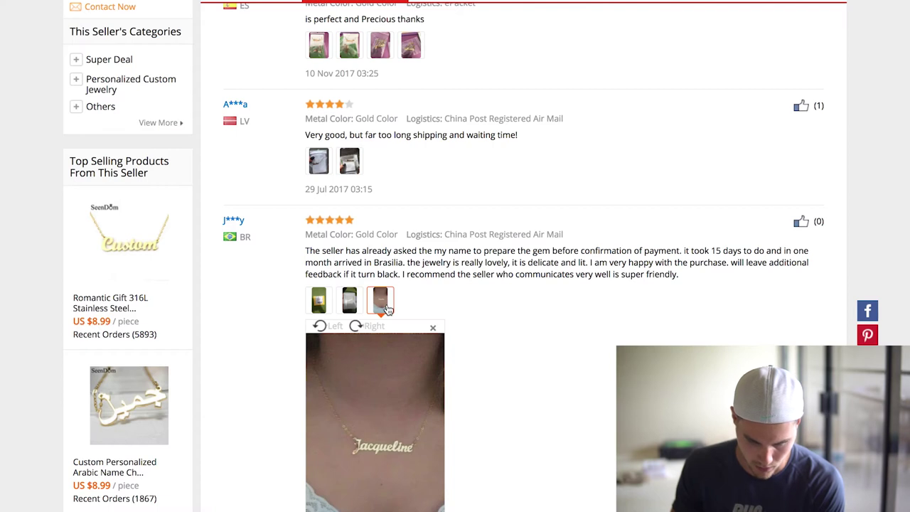
scroll(574, 329, "down", 2)
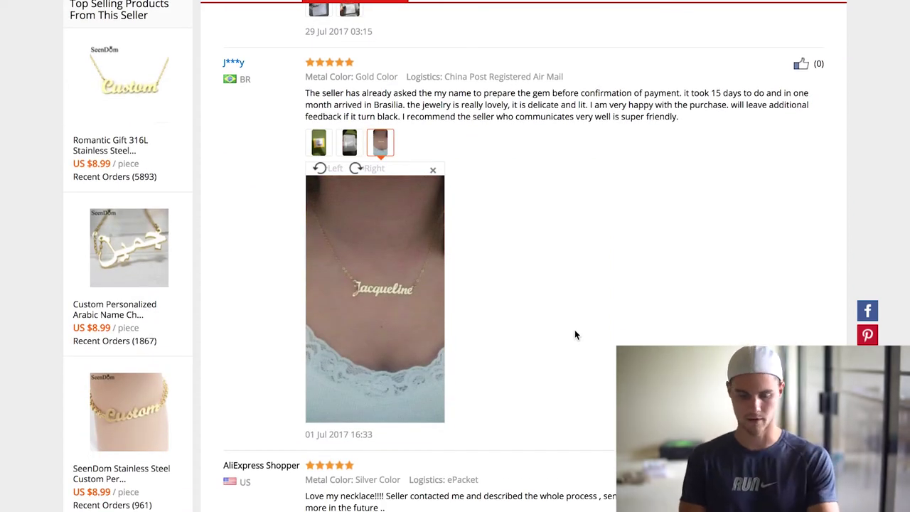
mouse_move(441, 329)
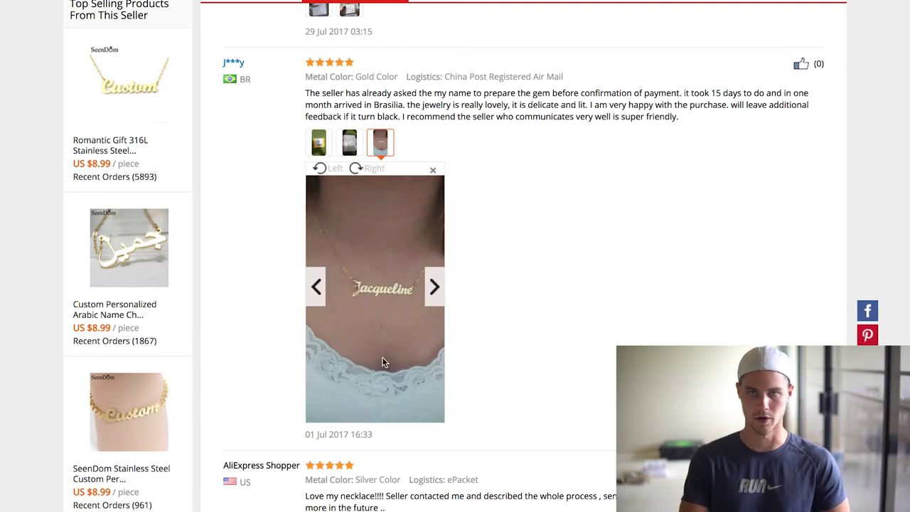
right_click(371, 319)
Step: Save the enlarged review photo to the computer, replacing the existing image file
left_click(425, 337)
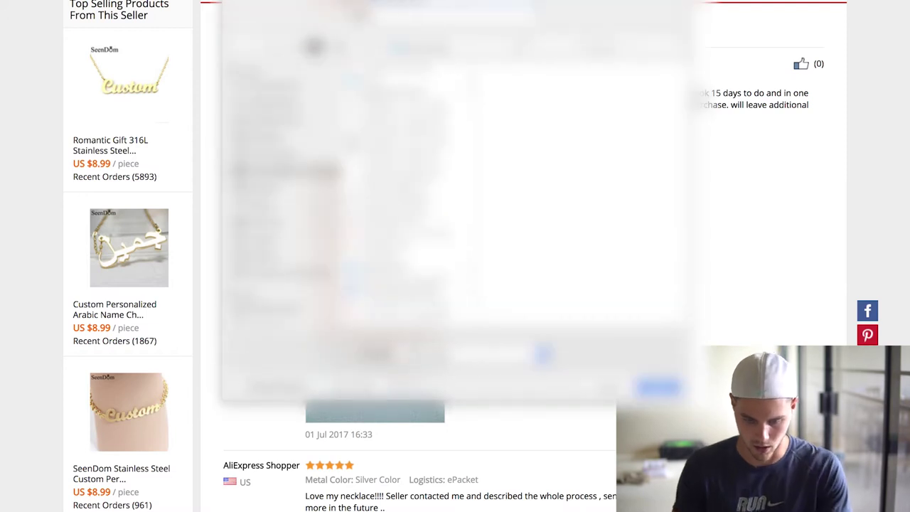
key("Return")
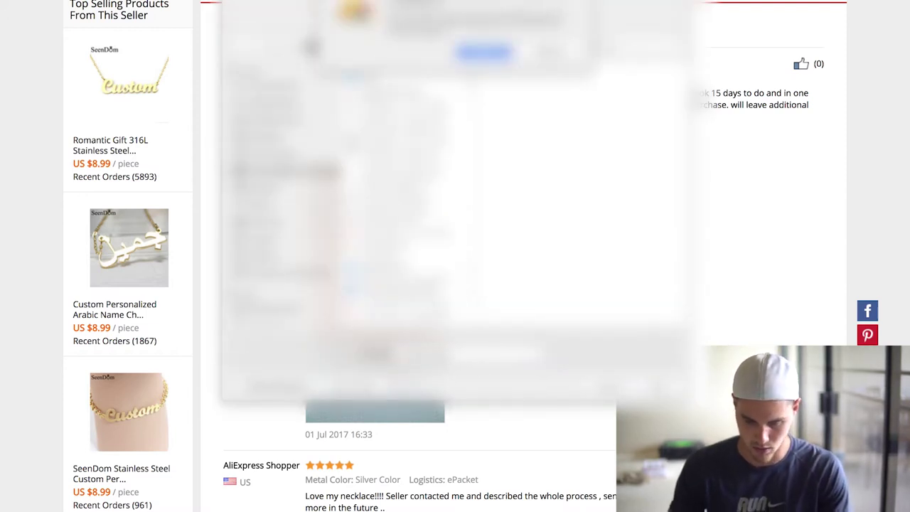
key("Return")
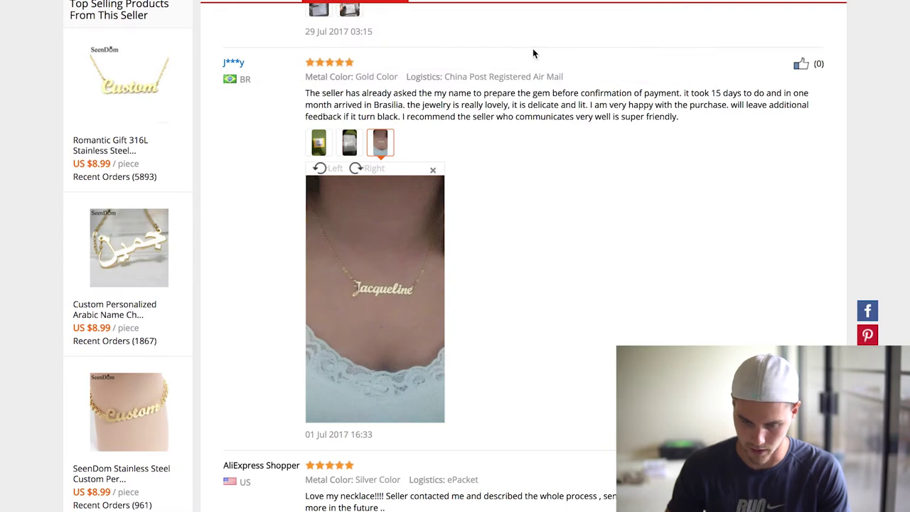
Step: Return to the browser desktop and start a fresh browser tab
key("ctrl+Left")
key("ctrl+Right")
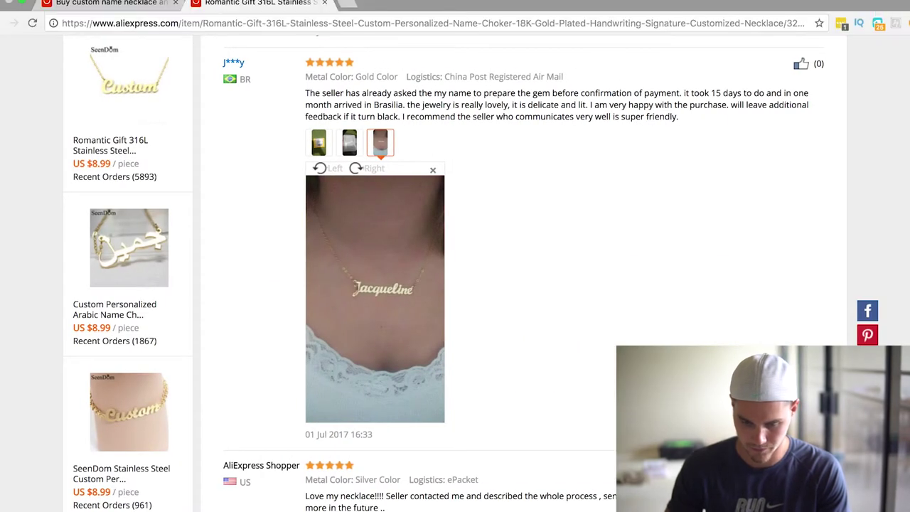
left_click(351, 4)
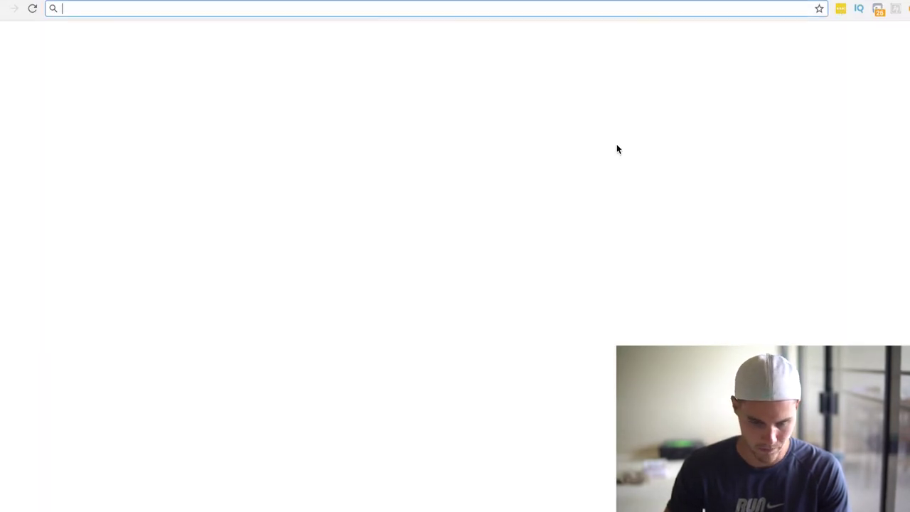
Step: Go to canva.com and start a new blank square social media design
type("canva.com")
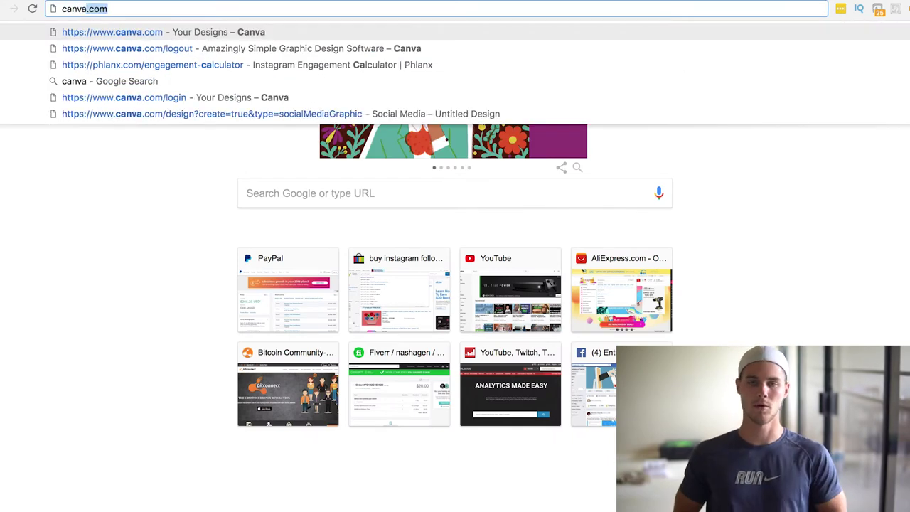
key("Return")
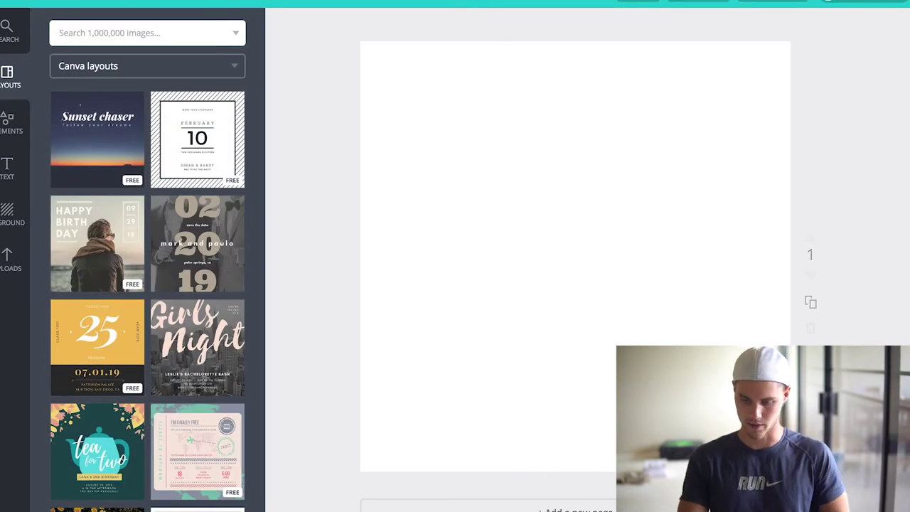
left_click(3, 269)
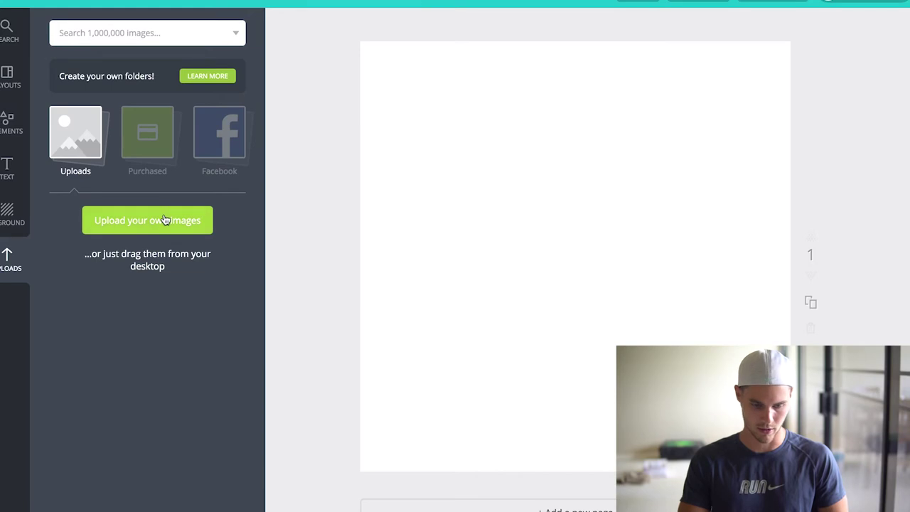
Step: Upload the saved necklace photo, place it on the page and scale it to fill the square
left_click(164, 220)
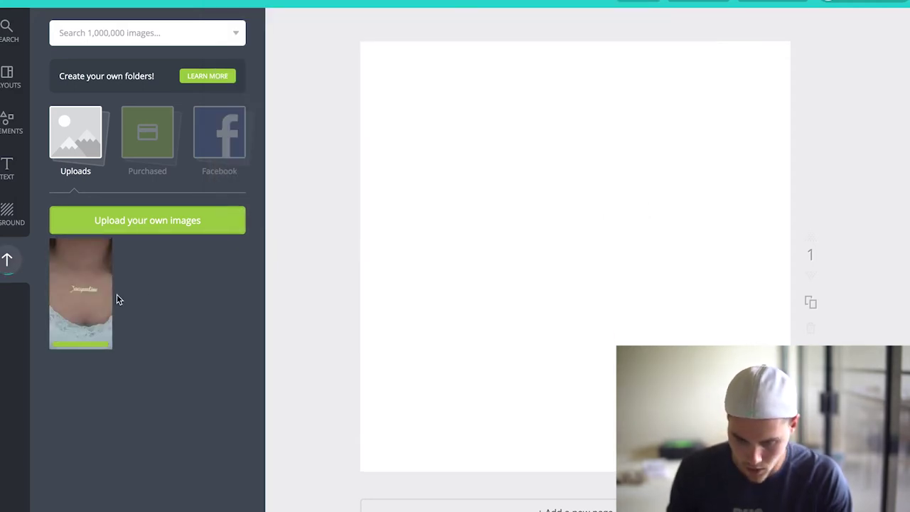
left_click_drag(75, 287, 569, 320)
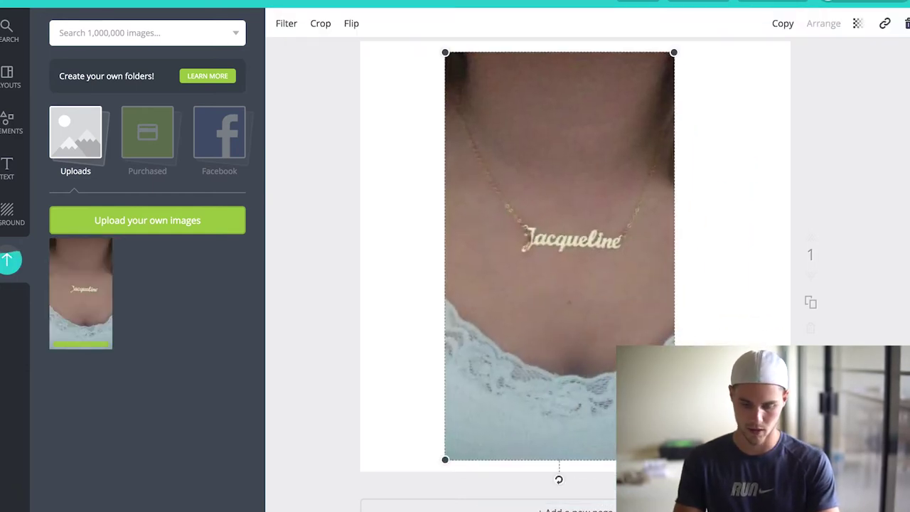
left_click_drag(674, 459, 765, 511)
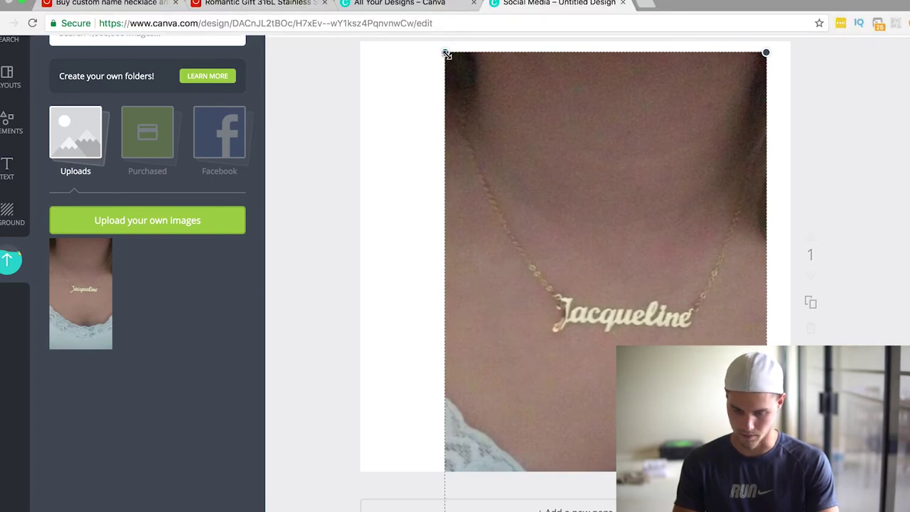
left_click_drag(445, 52, 402, 18)
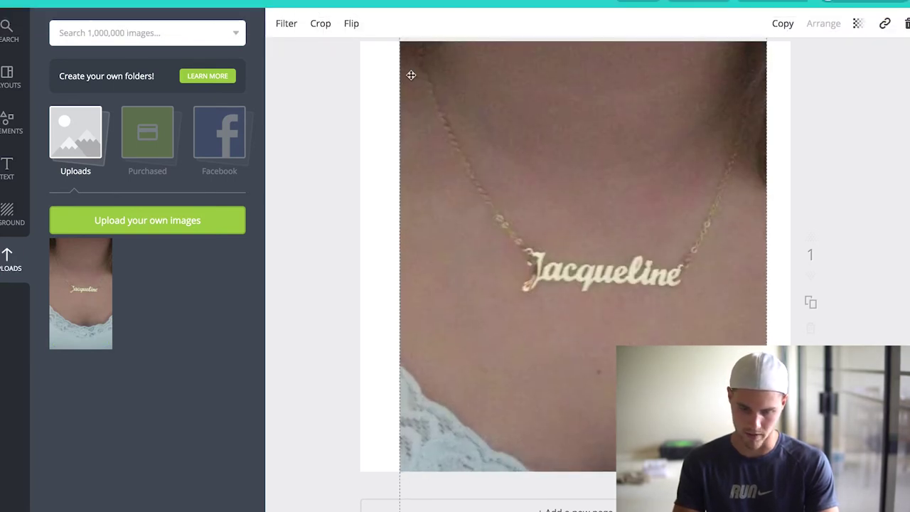
left_click_drag(458, 186, 445, 315)
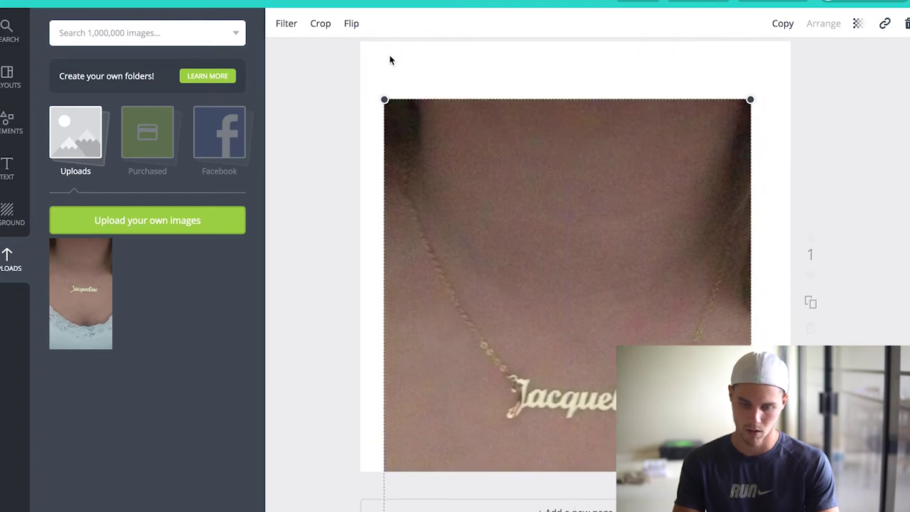
left_click_drag(384, 99, 317, 24)
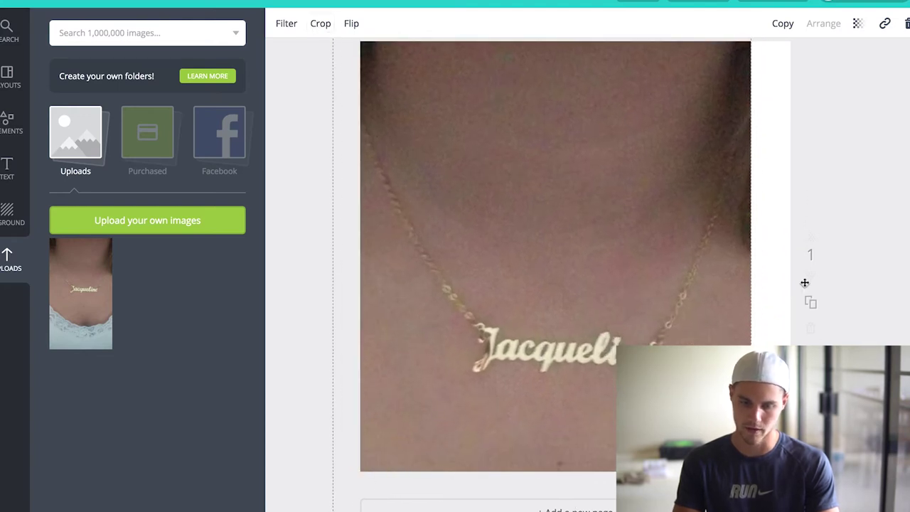
left_click_drag(709, 238, 719, 219)
key("ctrl+minus")
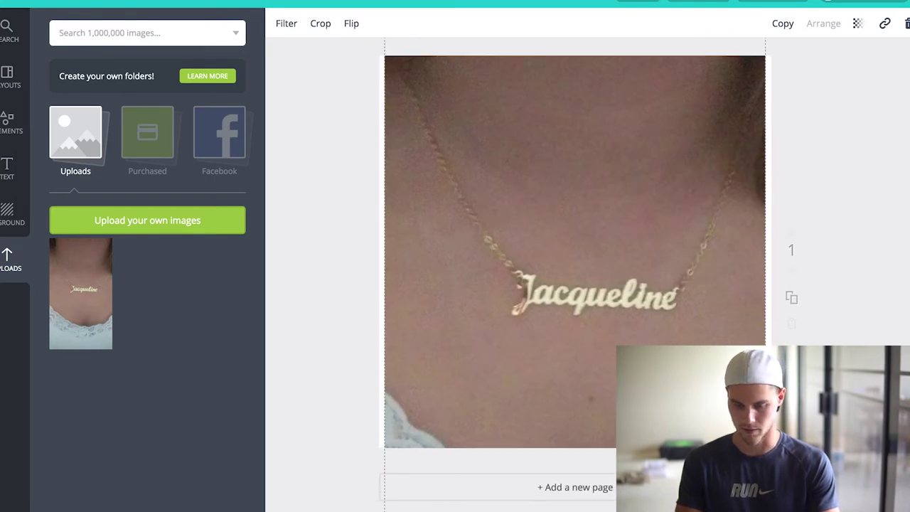
key("ctrl+minus")
left_click_drag(603, 404, 606, 409)
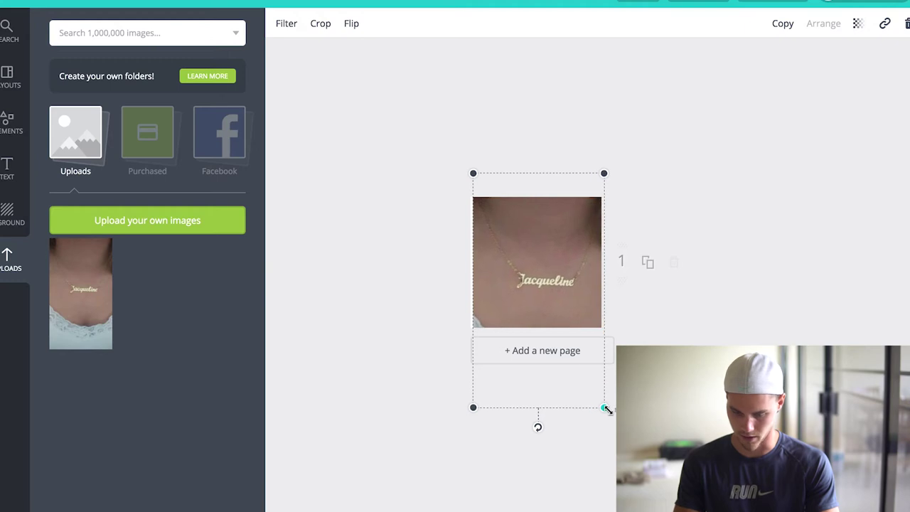
left_click_drag(563, 297, 560, 303)
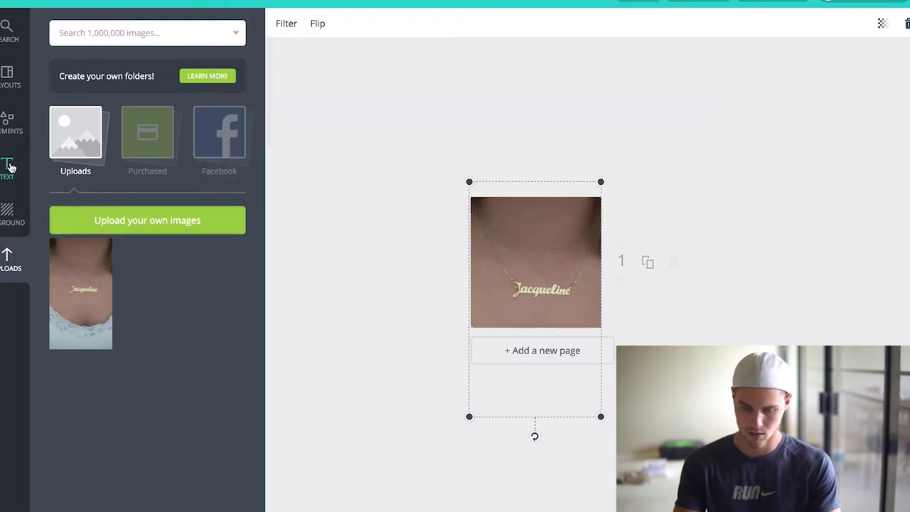
Step: Place the DAZZLE text template over the necklace photo and change its heading to '100% FREE'
left_click(9, 167)
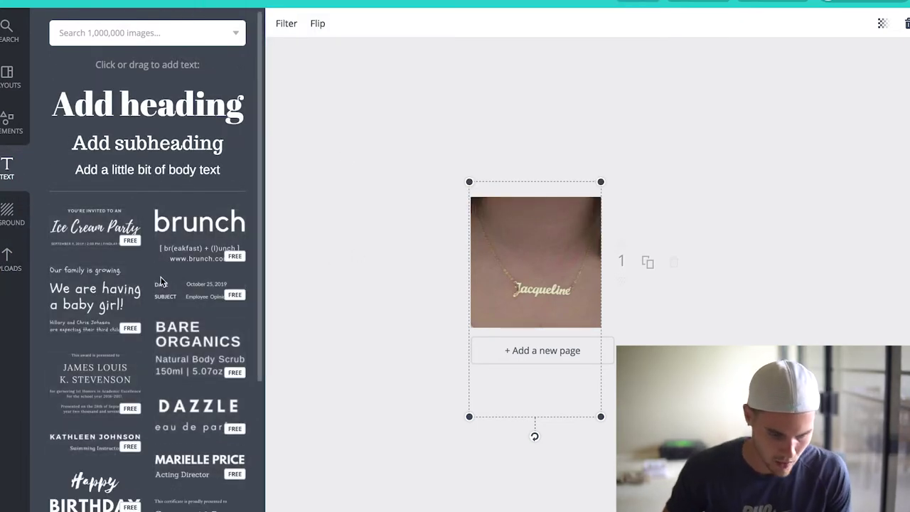
scroll(162, 282, "down", 3)
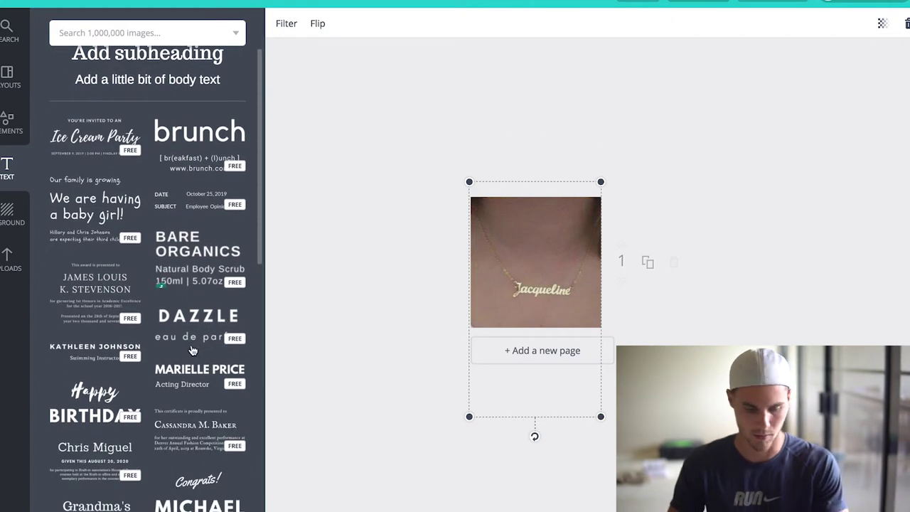
left_click(435, 228)
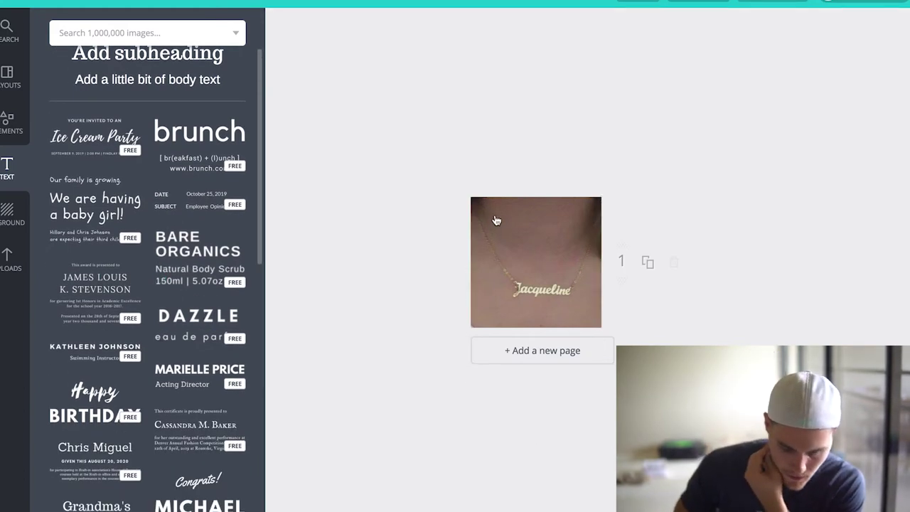
left_click(198, 320)
left_click_drag(202, 320, 536, 236)
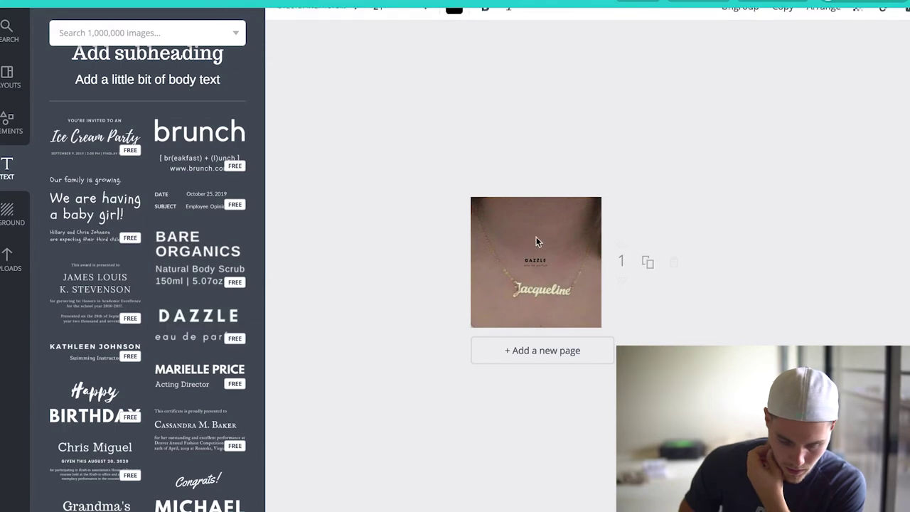
left_click(539, 261)
double_click(580, 253)
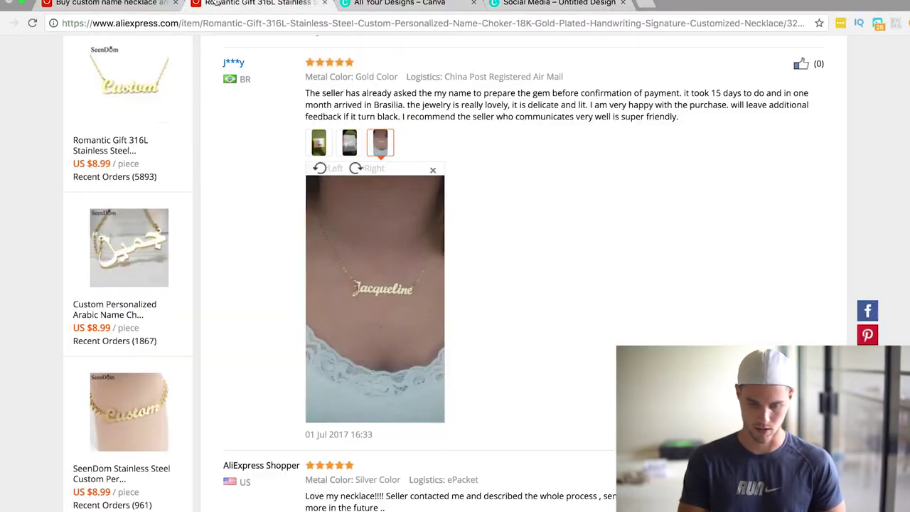
scroll(455, 285, "up", 10)
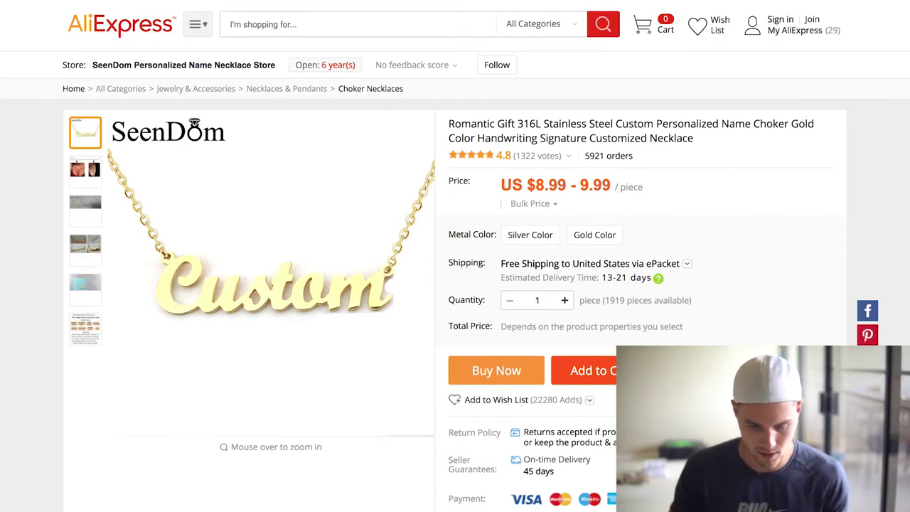
left_click(374, 7)
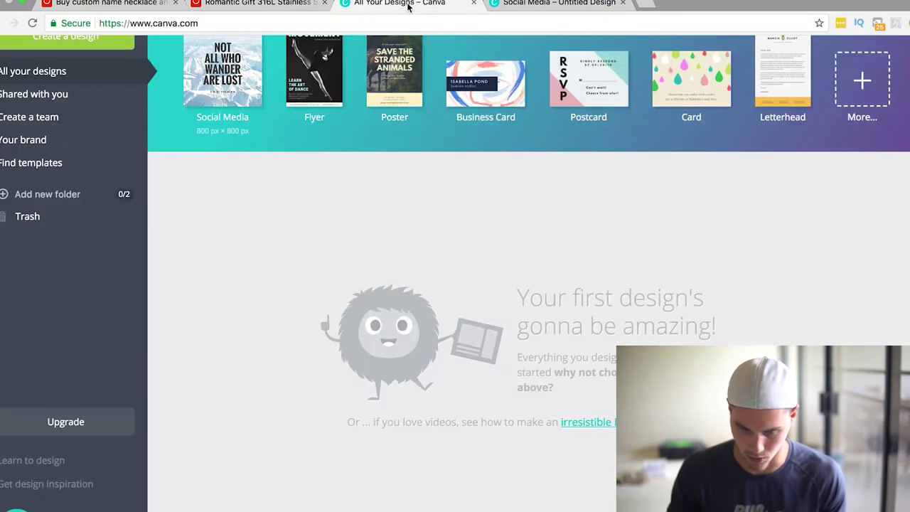
left_click(567, 6)
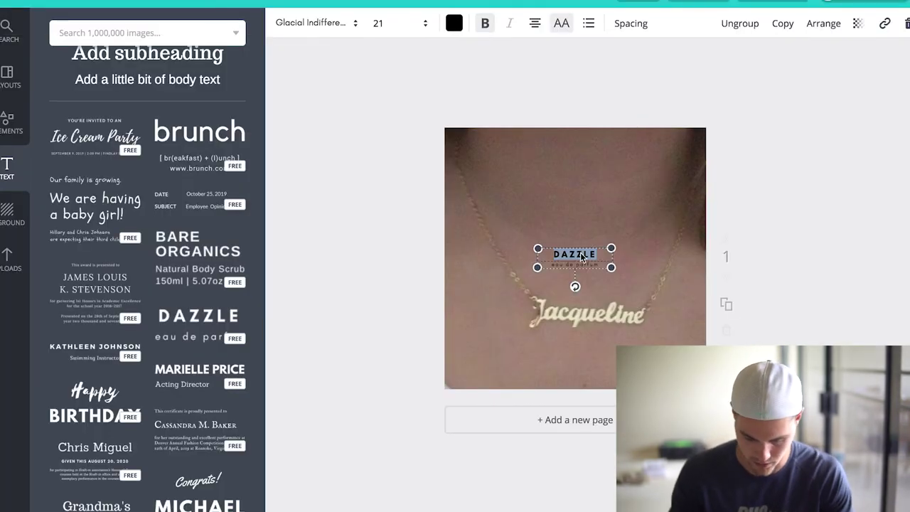
type("100%")
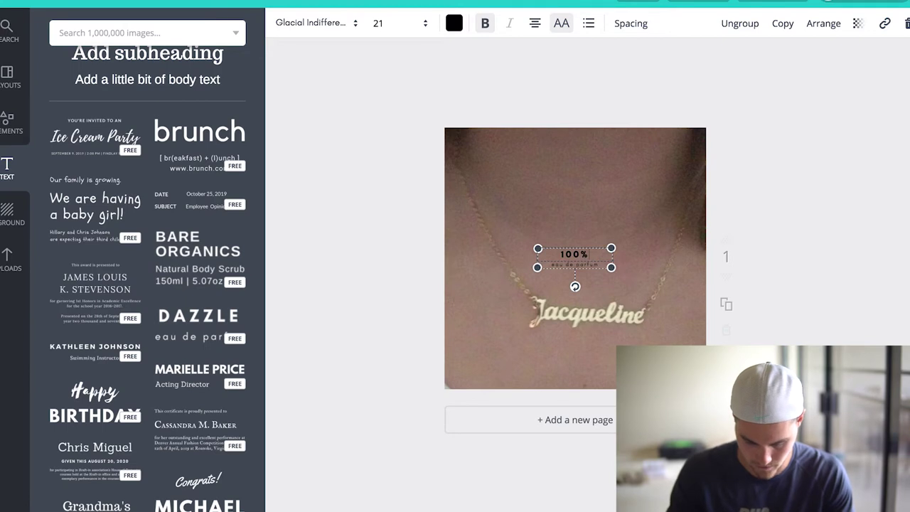
type(" FREE")
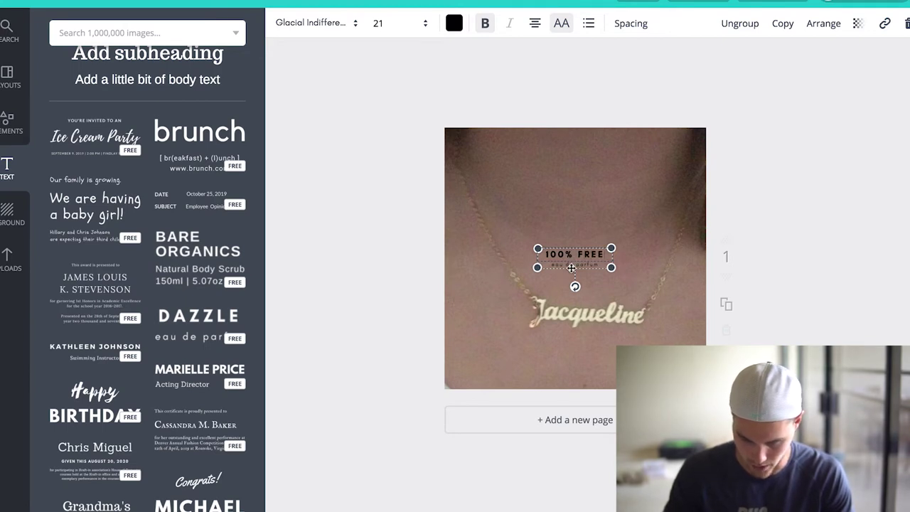
Step: Replace the 'eau de parfum' line with 'TODAY ONLY!' and colour it white
triple_click(571, 264)
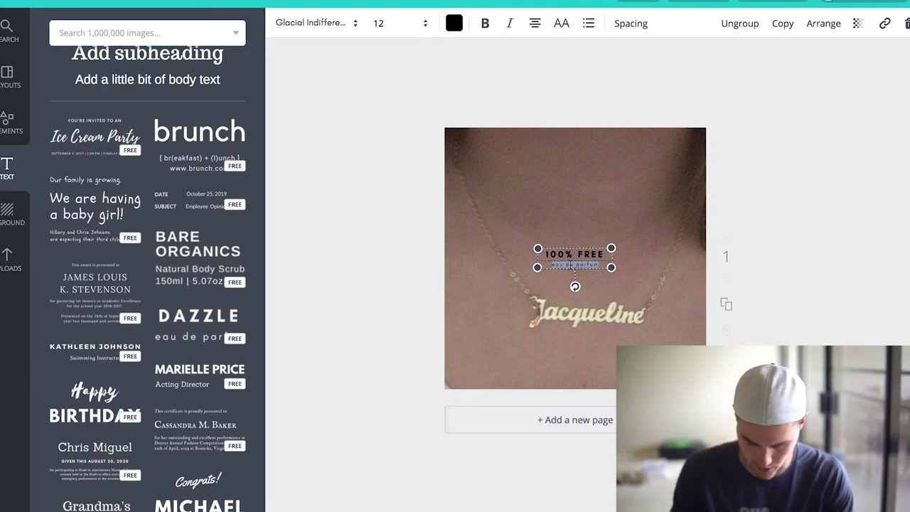
key("BackSpace")
type("TODAY ONLY!")
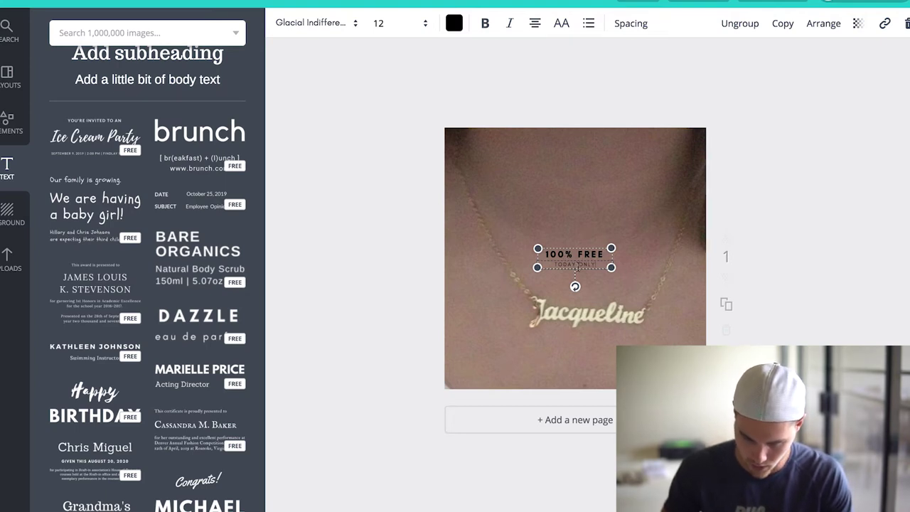
triple_click(577, 264)
left_click(454, 23)
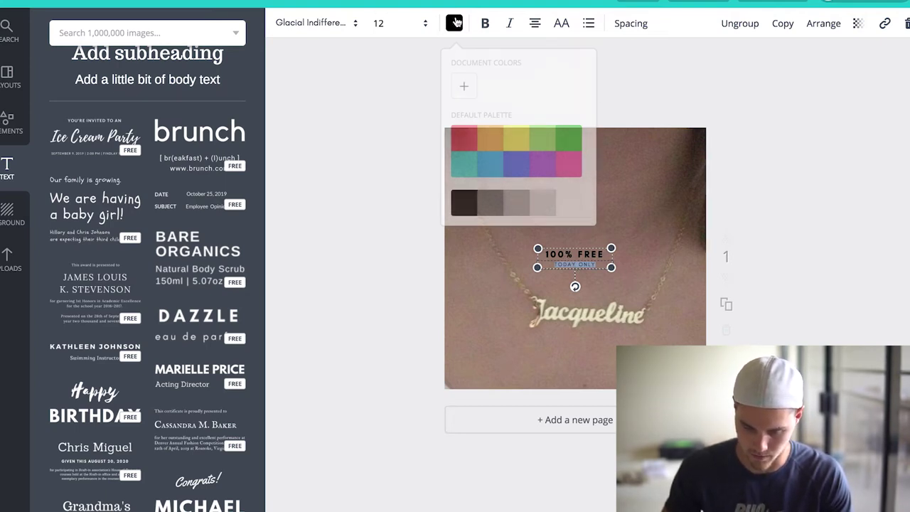
left_click(572, 199)
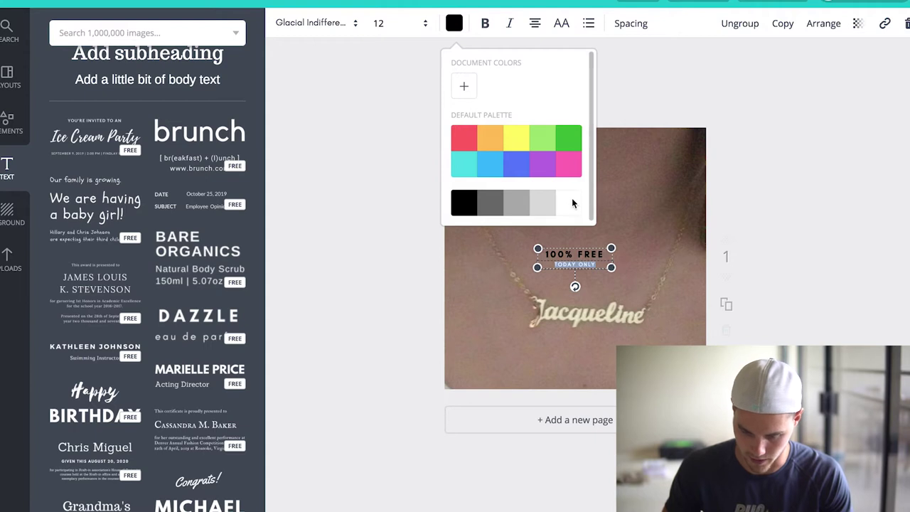
Step: Colour the '100% FREE' heading red and shift the text group up on the photo
triple_click(580, 254)
left_click(454, 23)
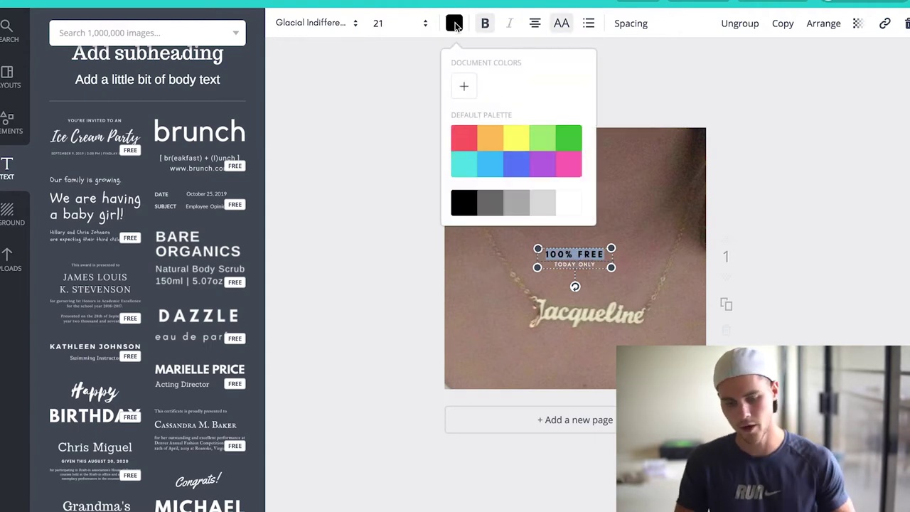
left_click(570, 144)
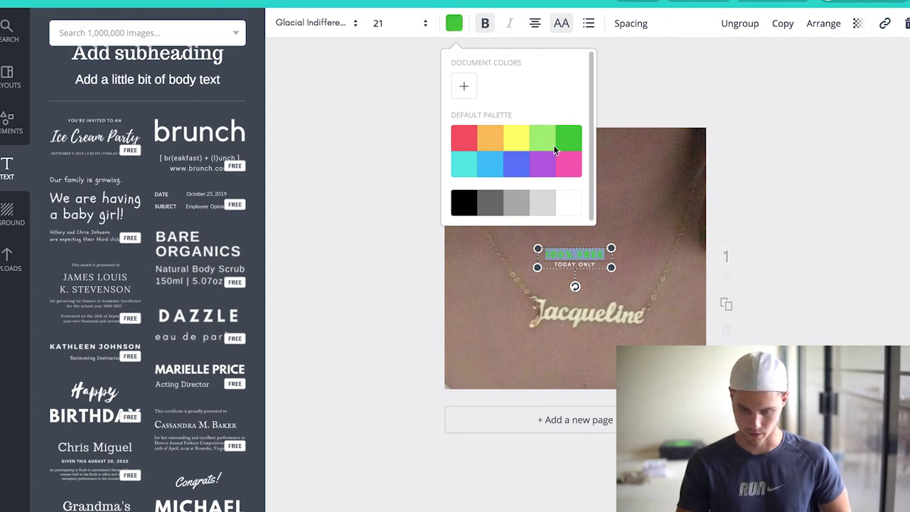
left_click(459, 131)
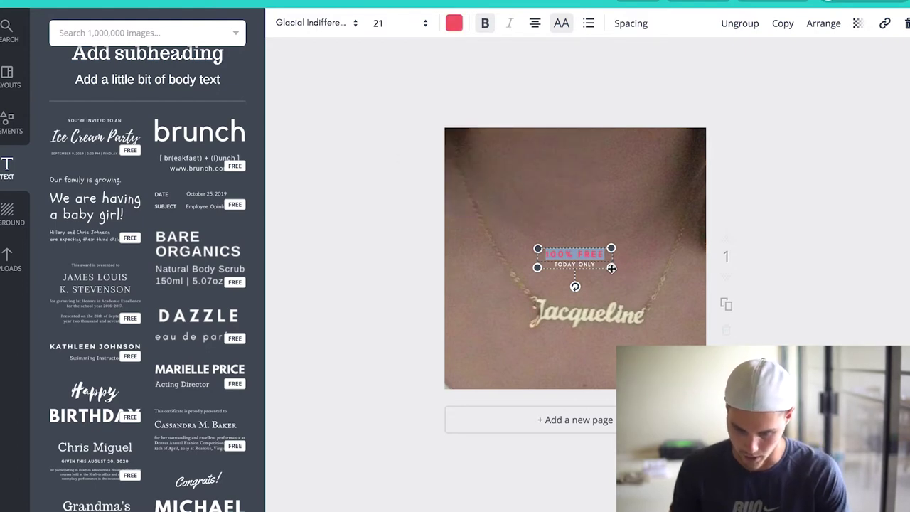
left_click_drag(610, 266, 531, 157)
Step: Drag the '100% FREE / TODAY ONLY' text to the photo's top-right corner
left_click(796, 87)
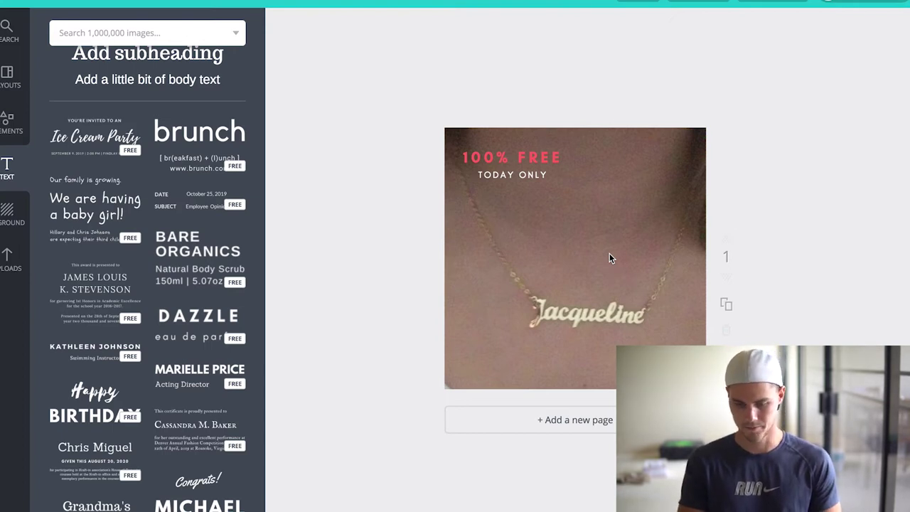
left_click_drag(532, 168, 660, 158)
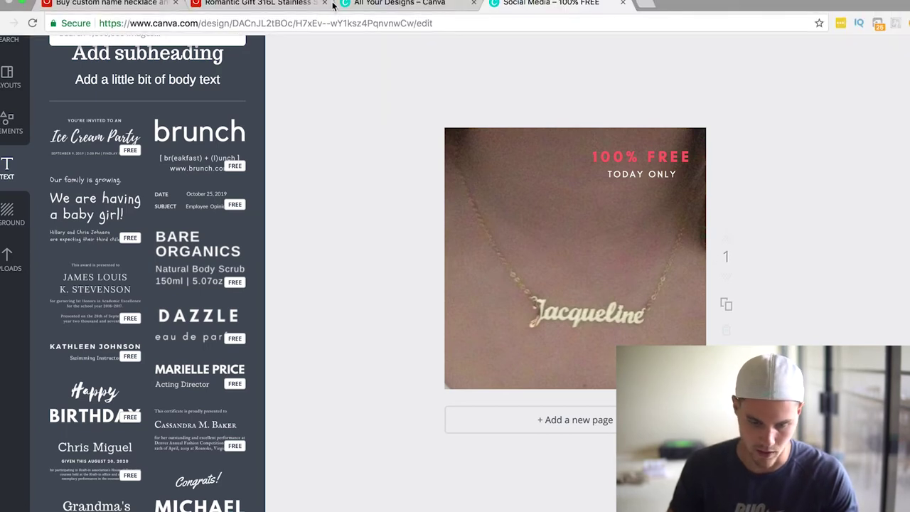
left_click(280, 6)
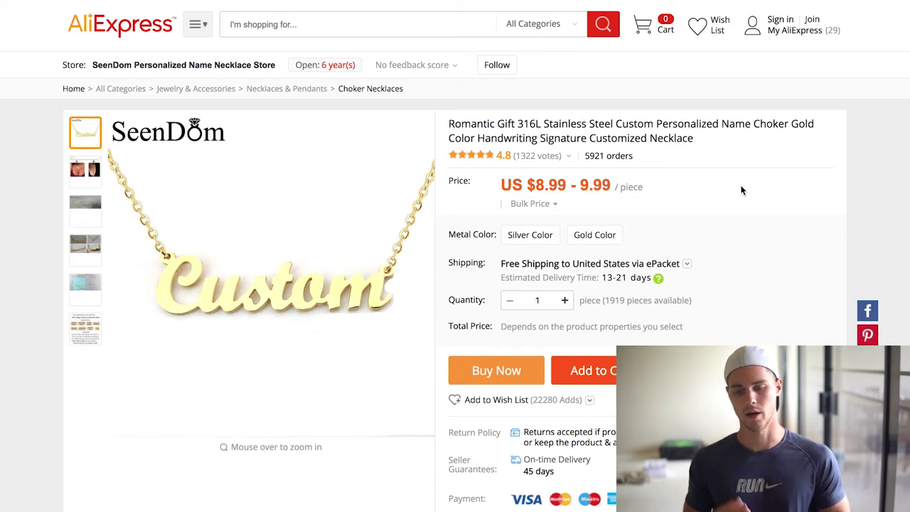
Step: Search AliExpress for 'paw print necklaces' and sort the results by orders
left_click(364, 33)
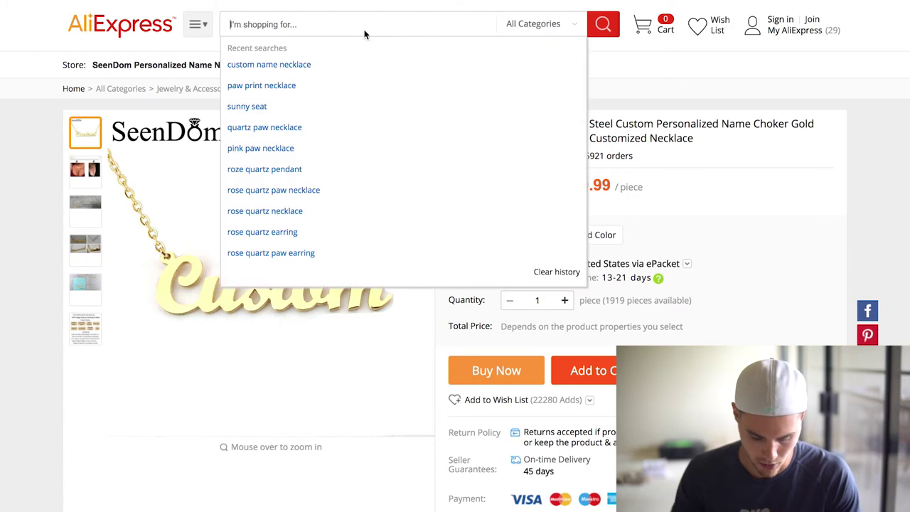
type("paw")
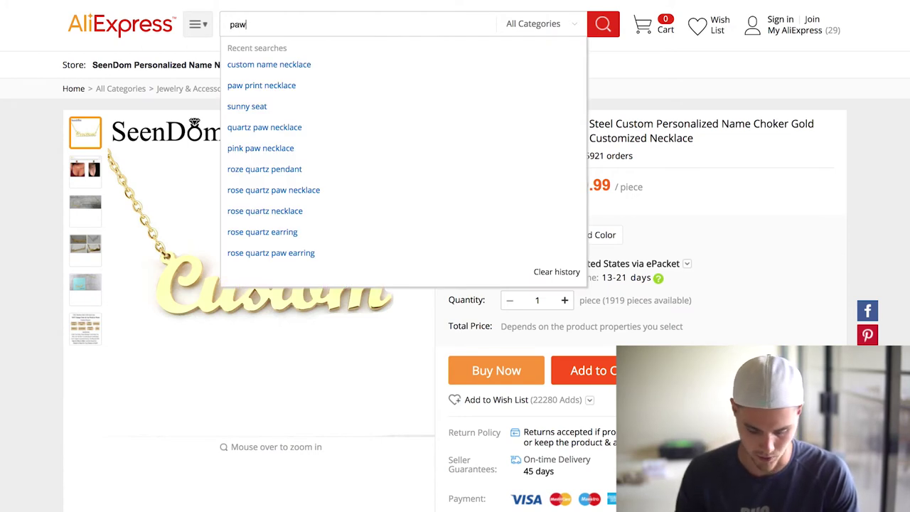
type(" prin")
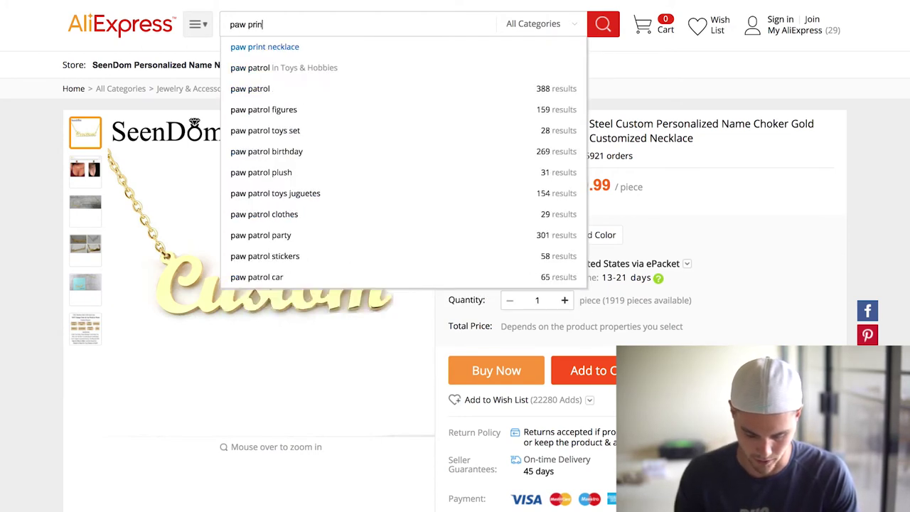
type("t necklaces")
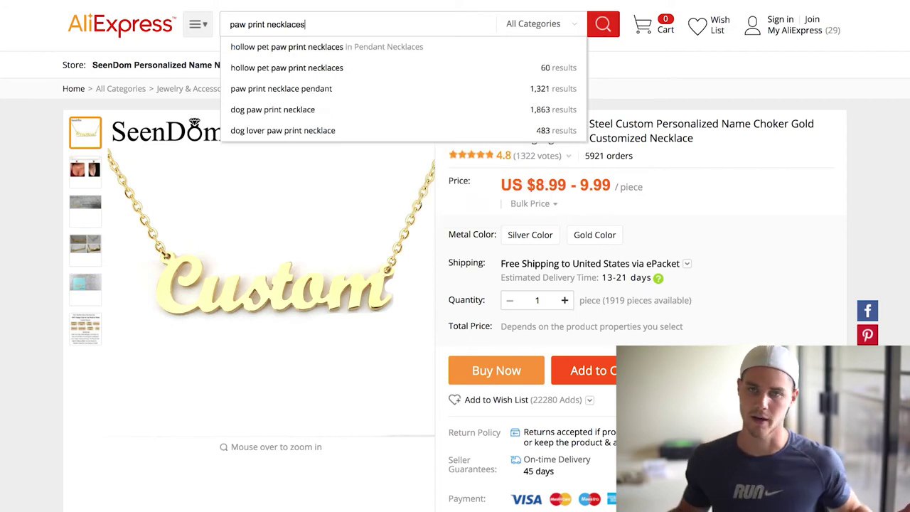
key("Return")
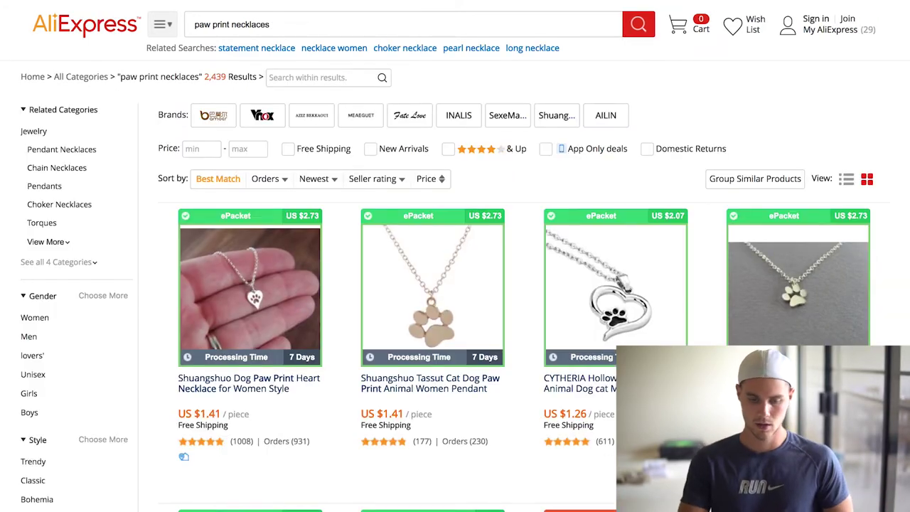
left_click(265, 178)
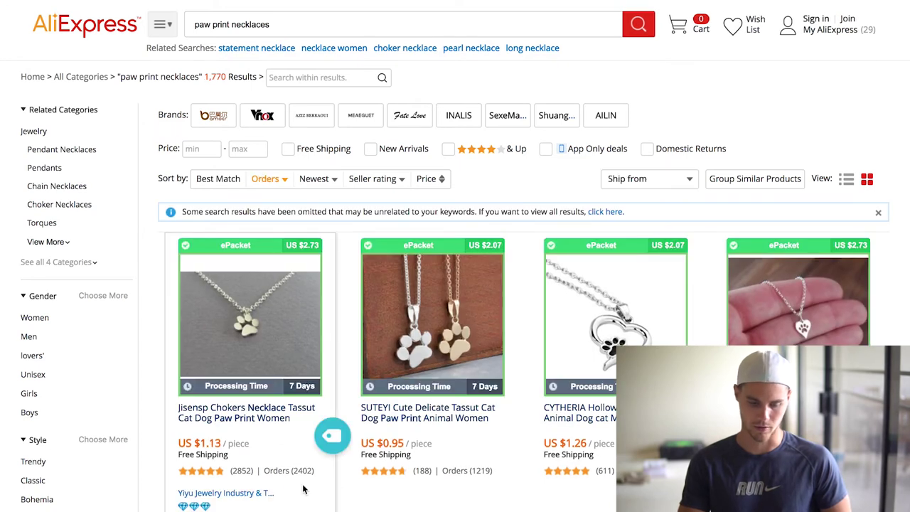
Step: Open the Jisensp paw print necklace listing (US $1.13) and filter its feedback to reviews with pictures
left_click(285, 349)
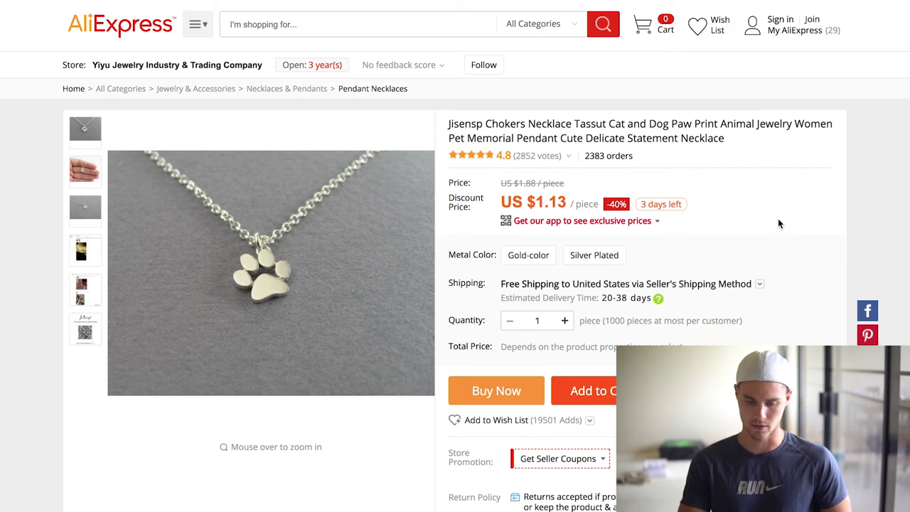
scroll(778, 219, "down", 6)
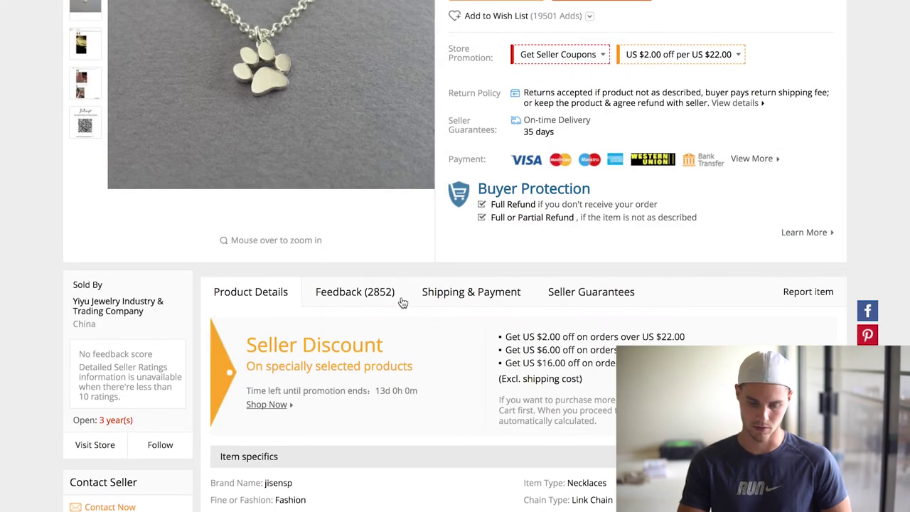
left_click(395, 293)
scroll(605, 244, "down", 2)
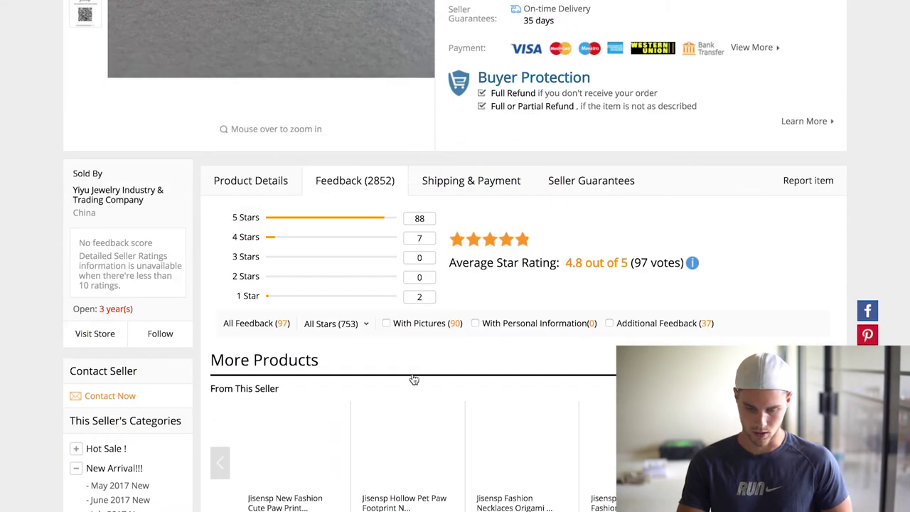
left_click(386, 322)
scroll(556, 315, "down", 1)
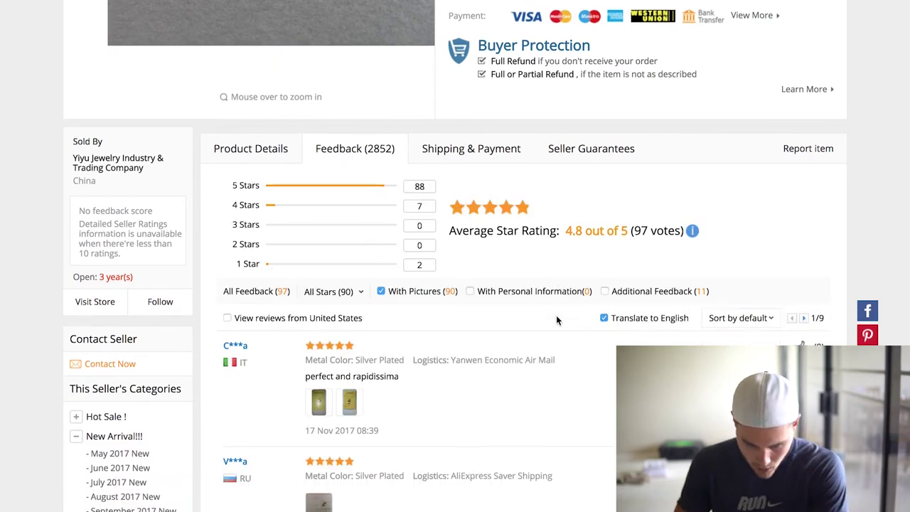
scroll(556, 320, "down", 8)
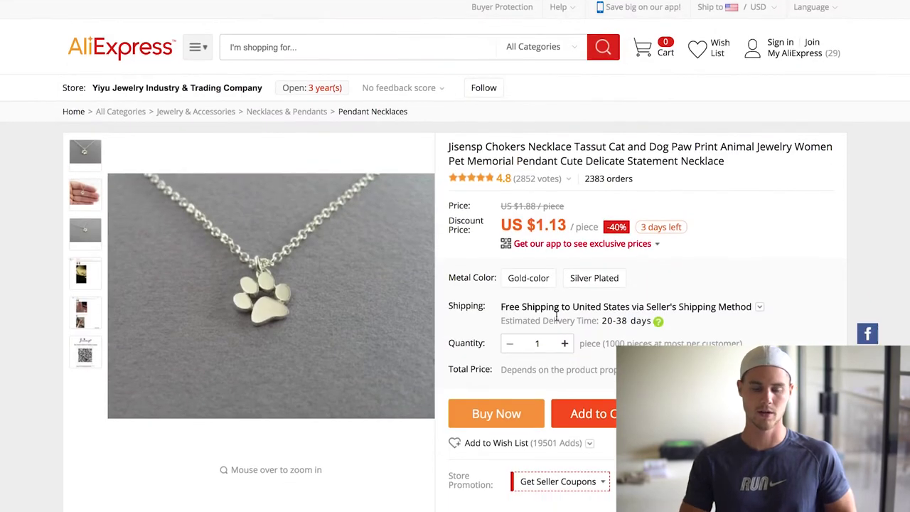
scroll(558, 320, "down", 1)
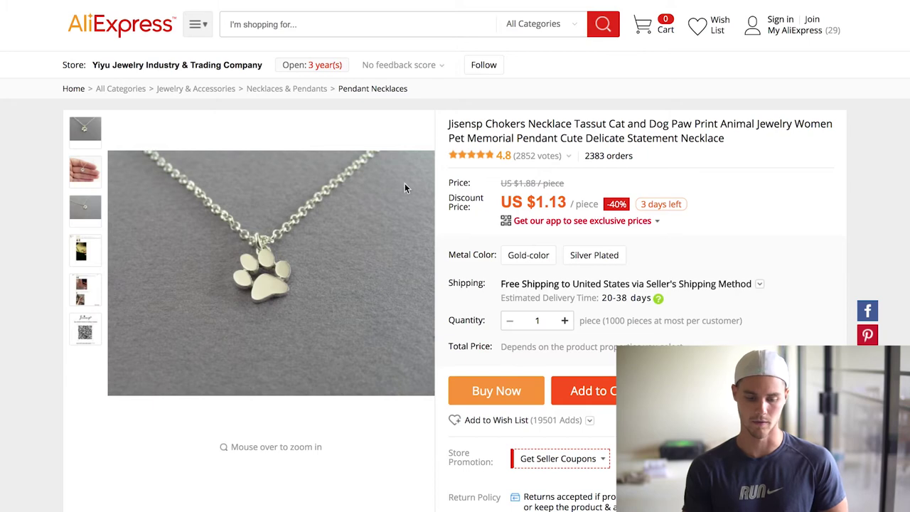
Step: Browse the customer review photos of the paw pendant in the Feedback section
scroll(669, 213, "down", 15)
scroll(669, 214, "down", 3)
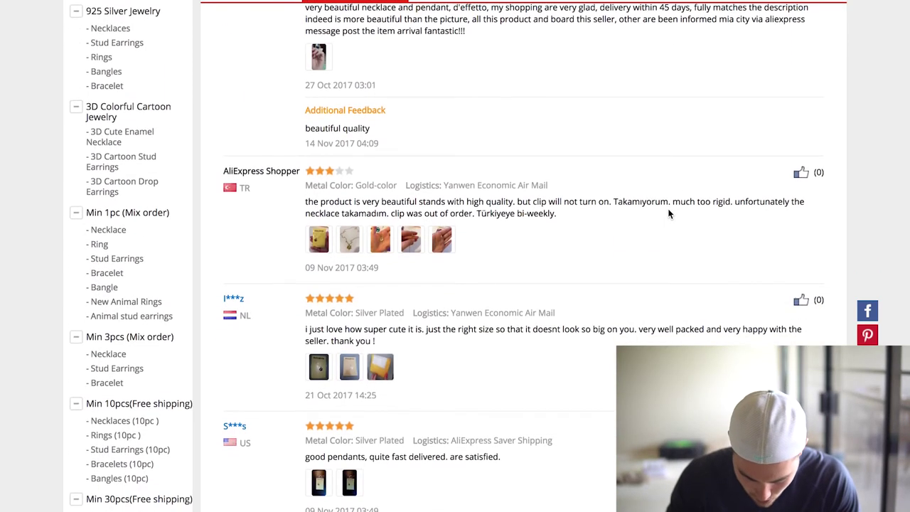
scroll(382, 244, "down", 1)
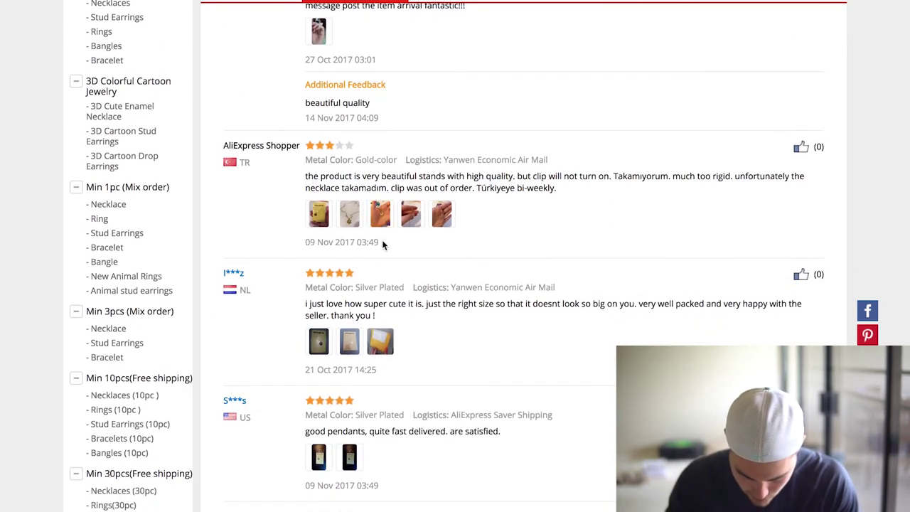
left_click(441, 213)
left_click(411, 215)
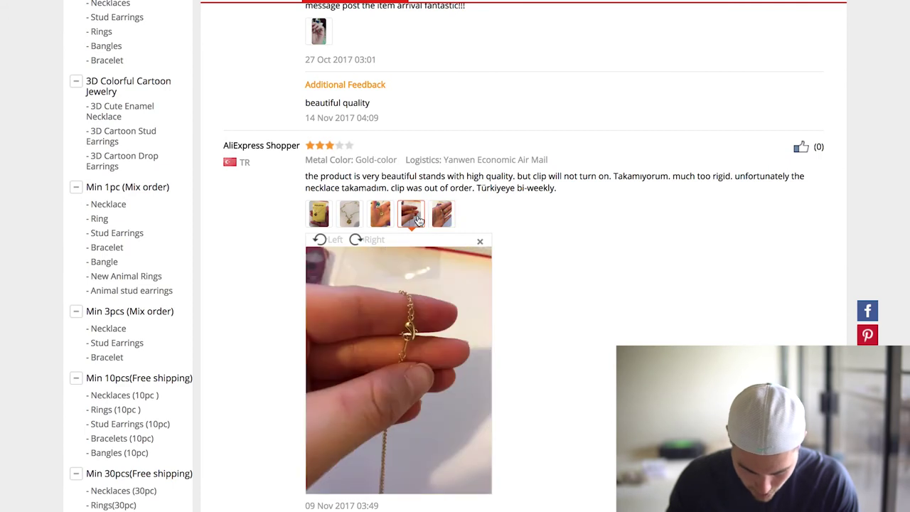
left_click(380, 217)
scroll(538, 258, "down", 2)
scroll(538, 258, "down", 1)
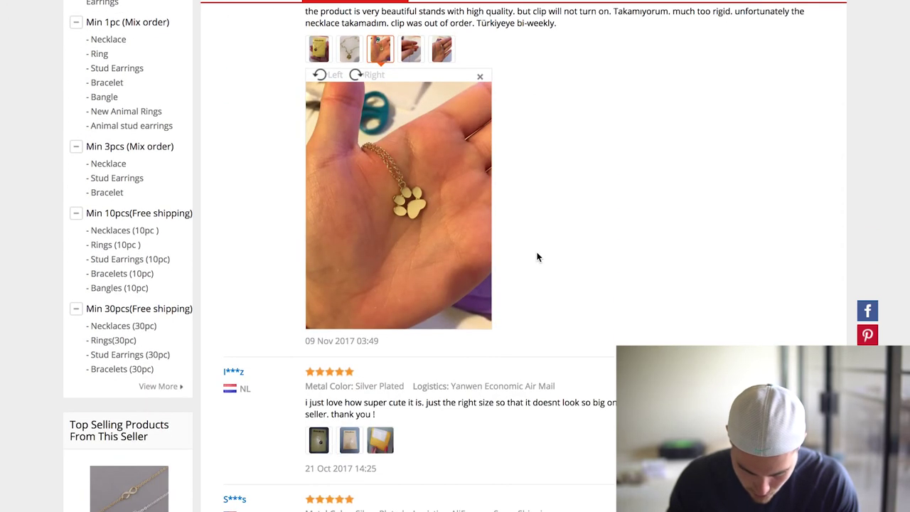
scroll(538, 257, "up", 1)
right_click(335, 185)
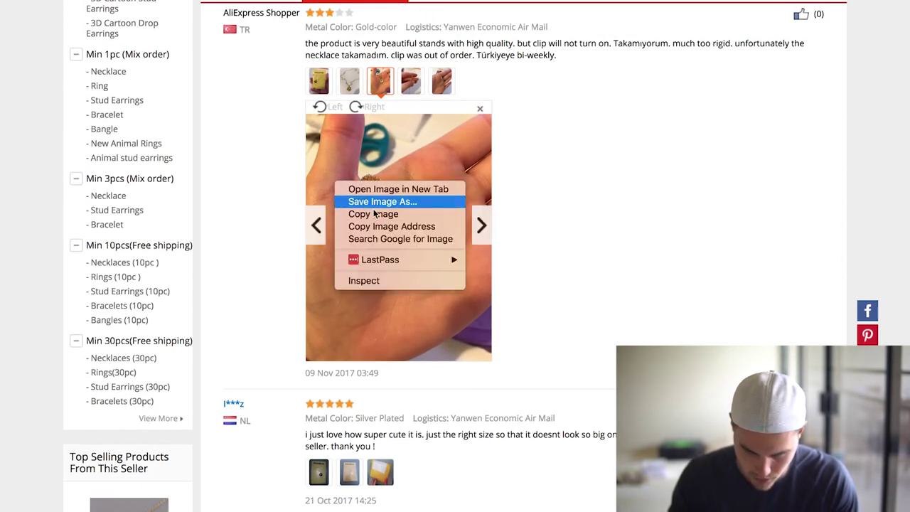
left_click(616, 183)
Step: Save the review photo of the pendant being worn to the computer as a JPG
scroll(616, 183, "down", 10)
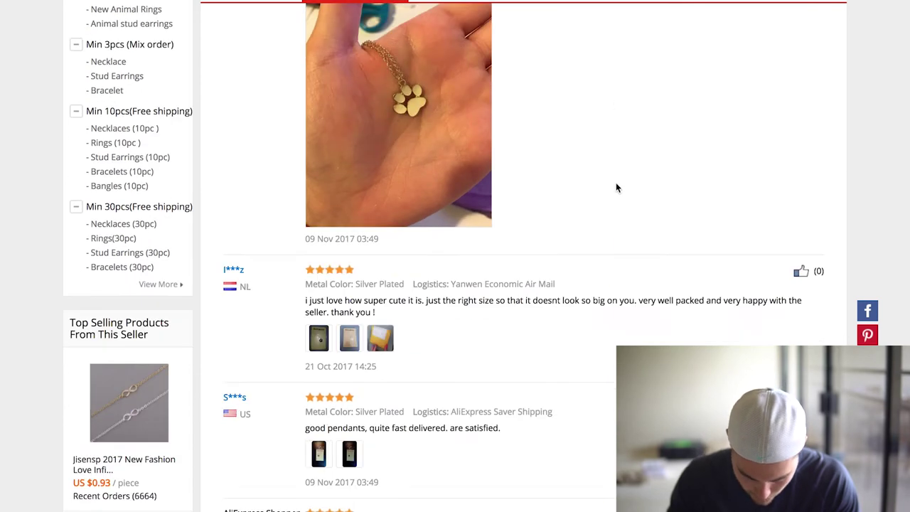
left_click(319, 297)
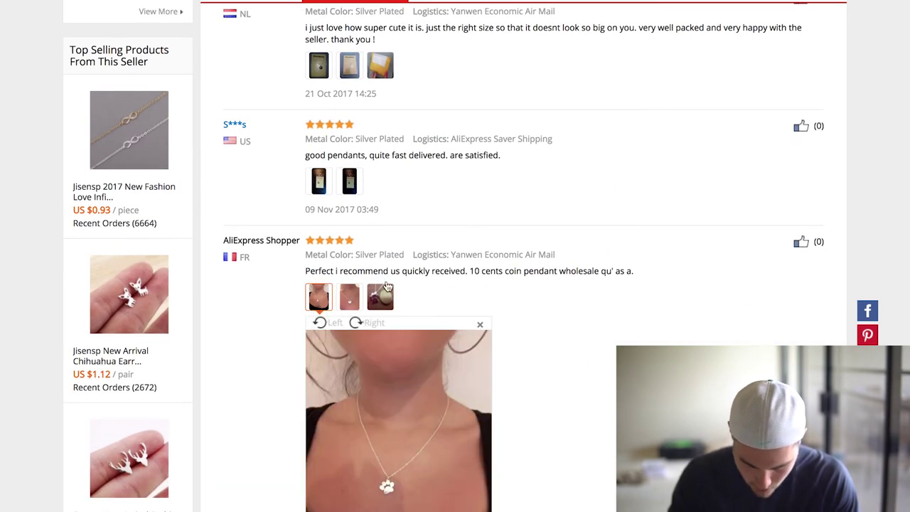
scroll(478, 272, "down", 3)
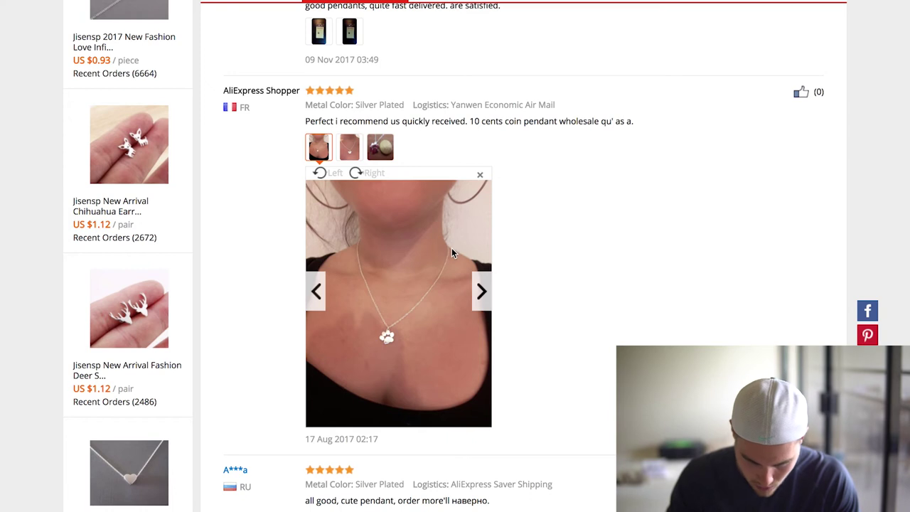
right_click(399, 274)
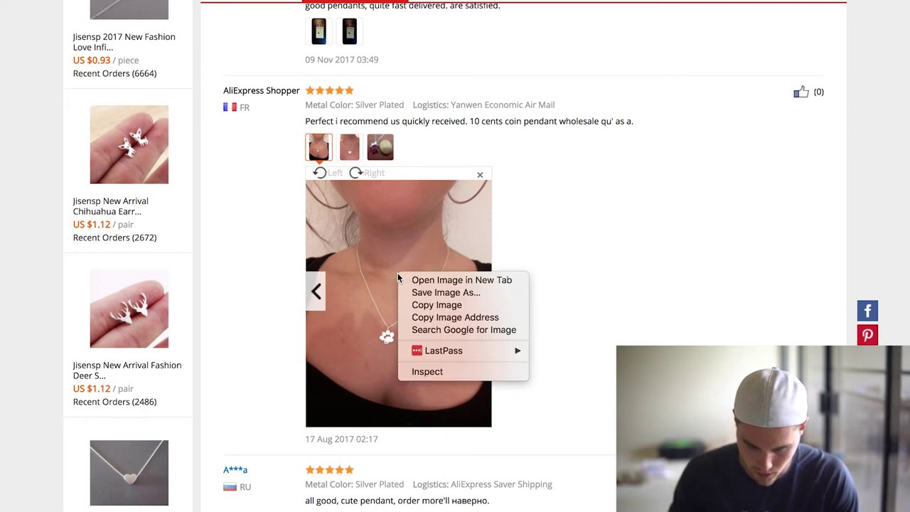
left_click(461, 294)
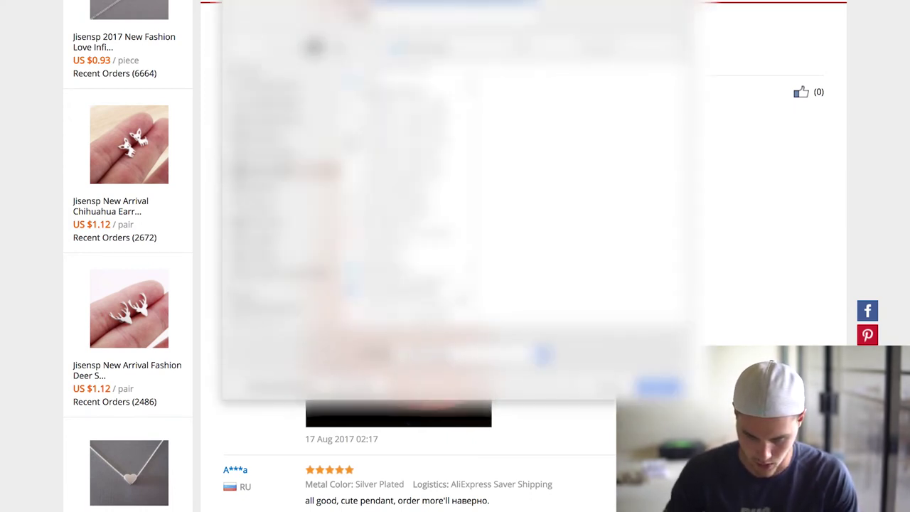
key("Return")
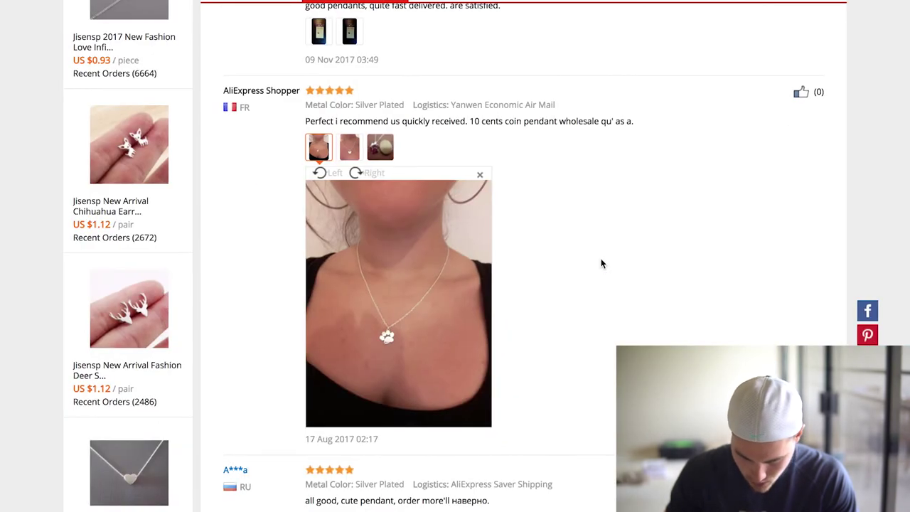
Step: On the next review page, save the photo of the pendant held in a hand
scroll(601, 264, "down", 5)
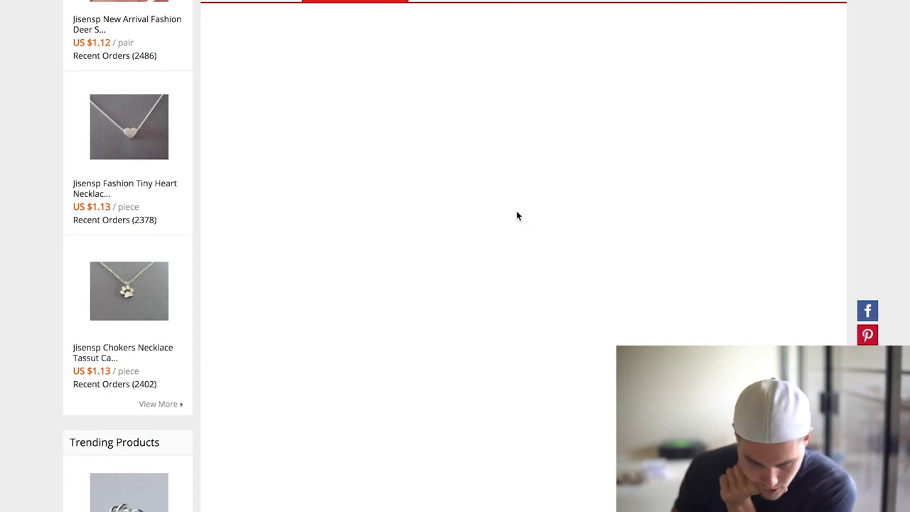
scroll(517, 212, "down", 3)
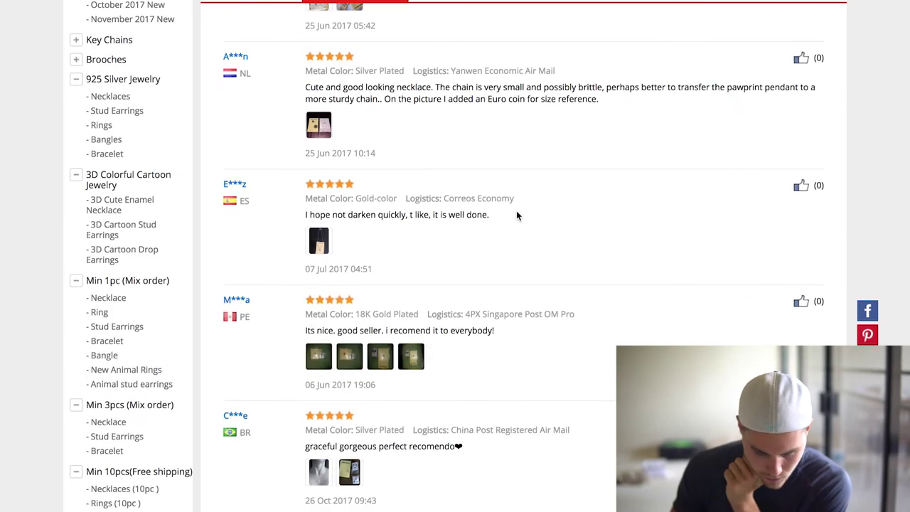
scroll(517, 216, "down", 8)
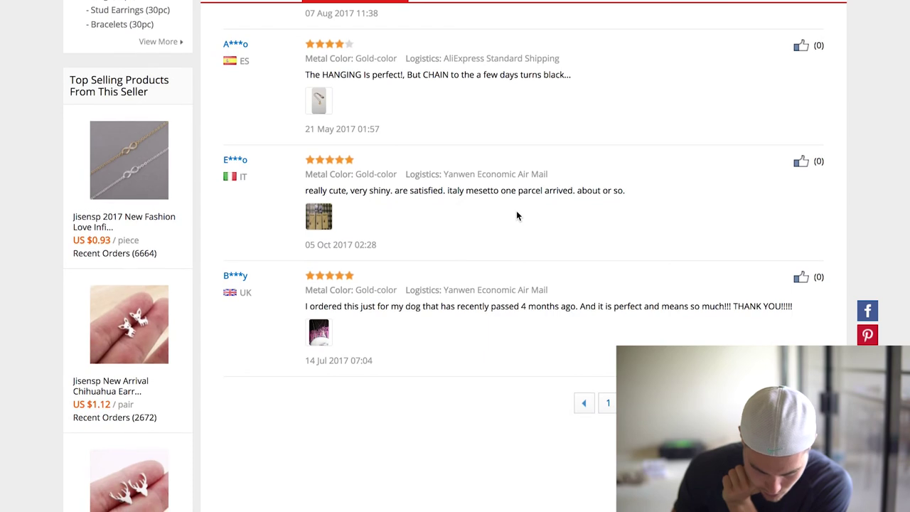
left_click(632, 403)
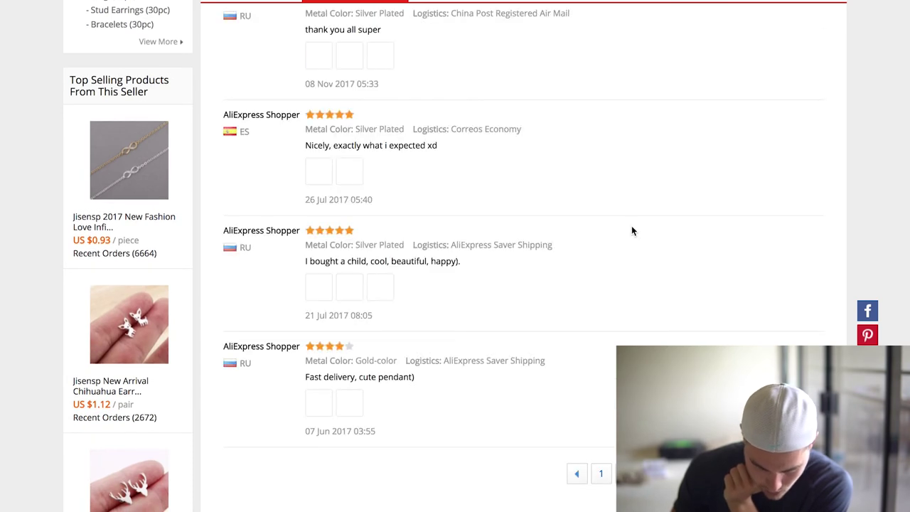
scroll(632, 229, "down", 1)
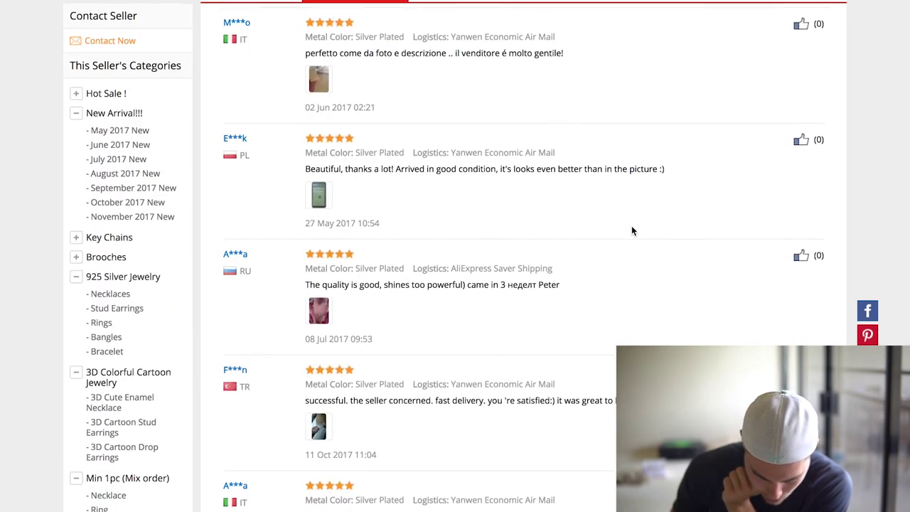
left_click(309, 290)
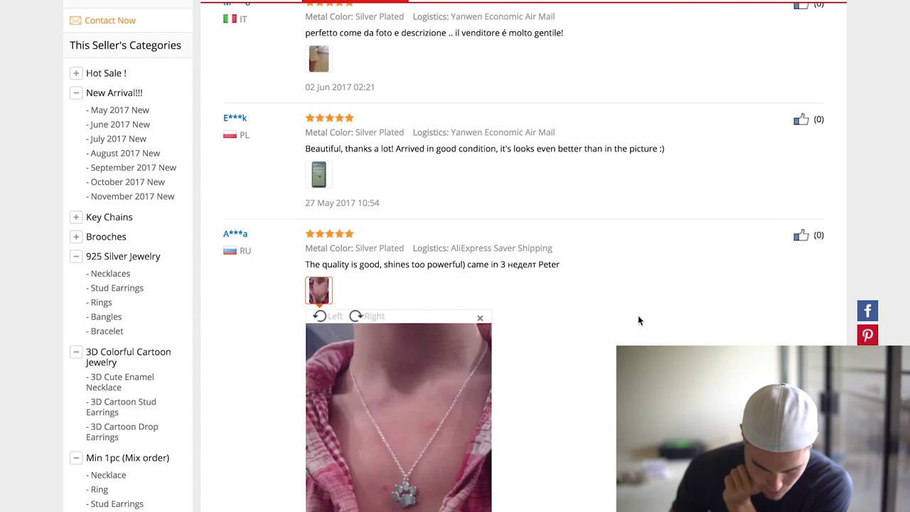
scroll(638, 315, "down", 5)
scroll(638, 317, "down", 3)
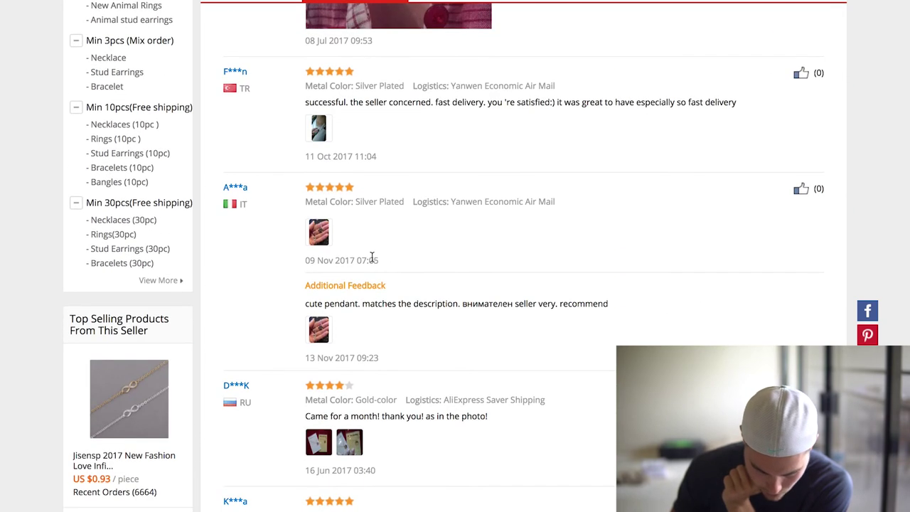
left_click(320, 240)
scroll(320, 240, "down", 1)
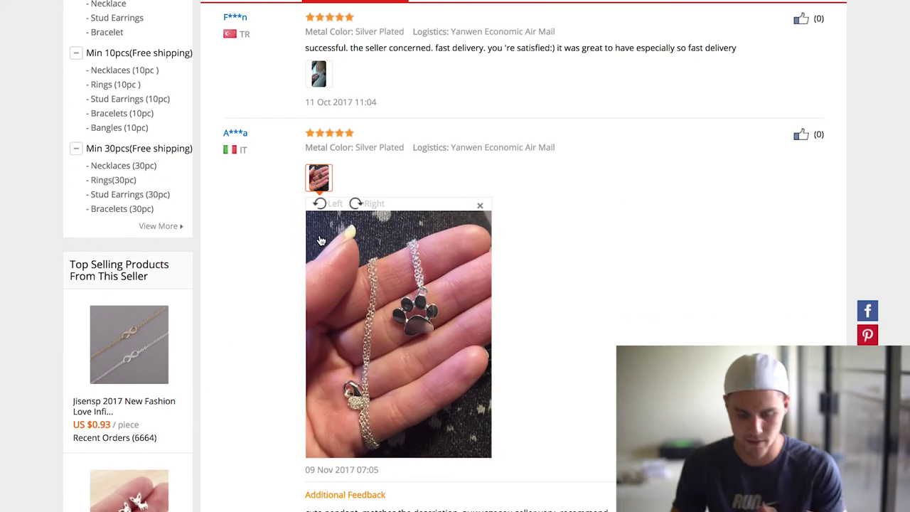
right_click(372, 287)
left_click(421, 307)
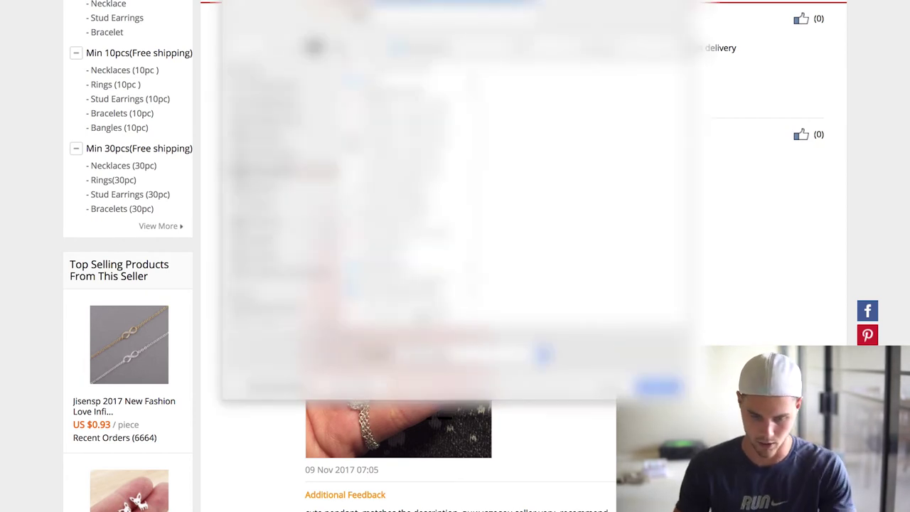
key("Return")
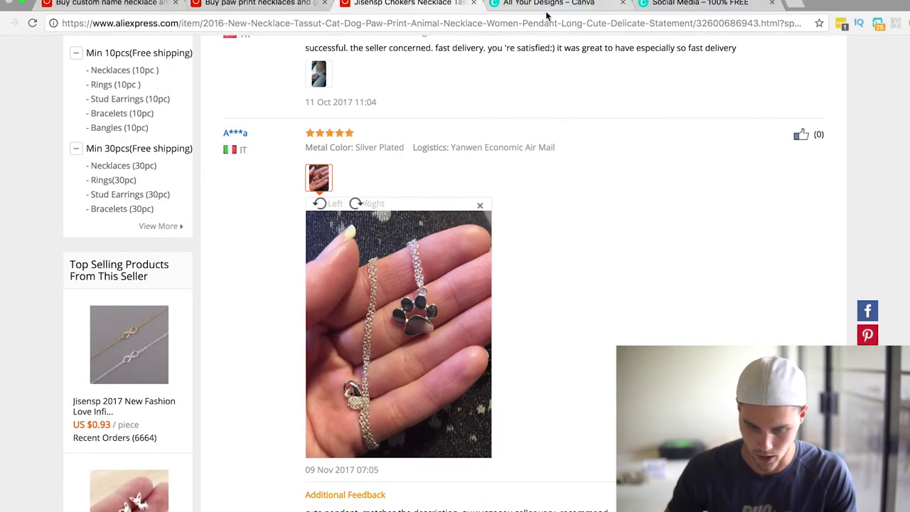
left_click(668, 4)
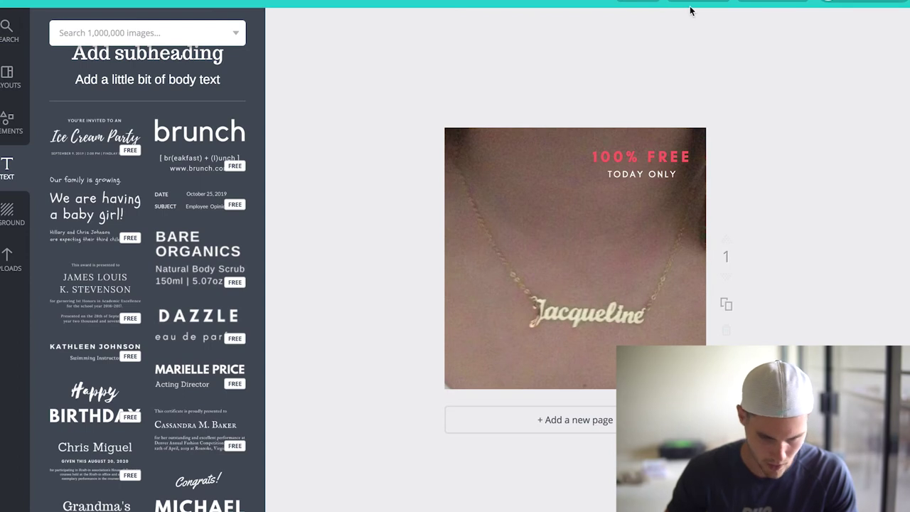
Step: Save the name-necklace design, then create a new blank square social media post with Uploads showing
left_click(64, 1)
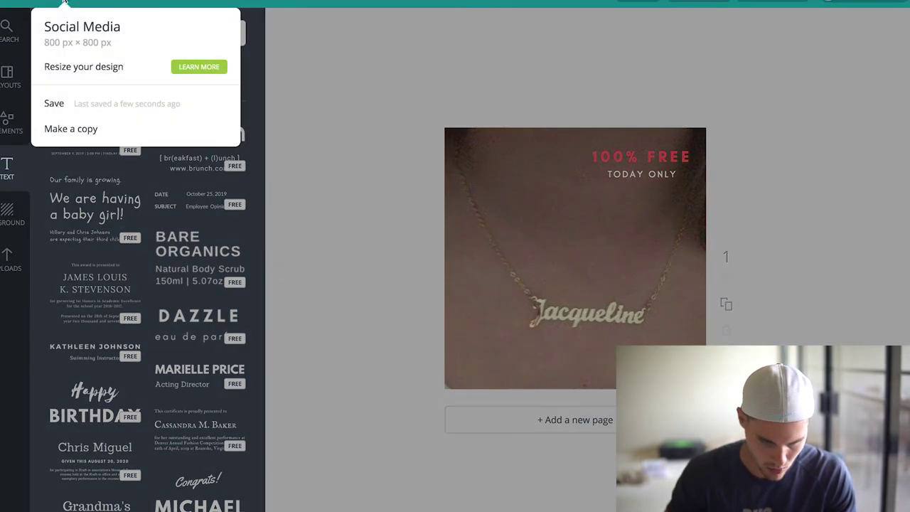
left_click(82, 104)
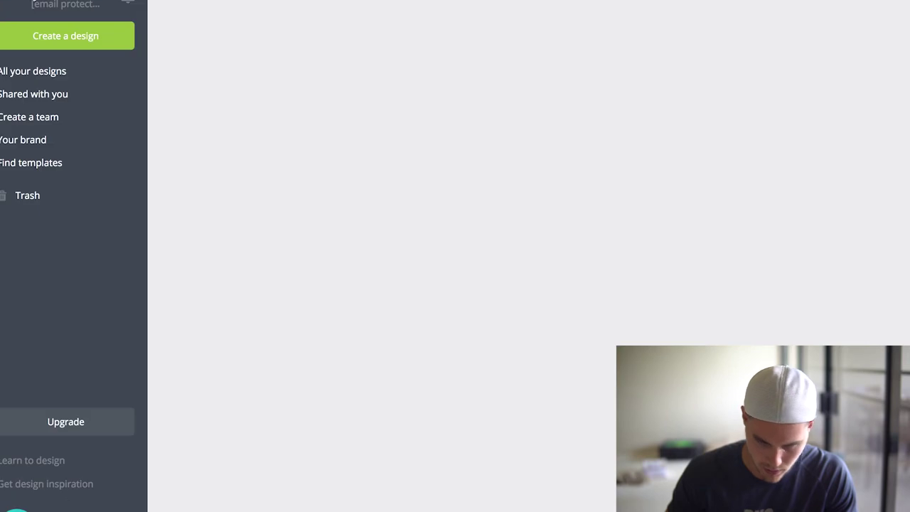
left_click(86, 38)
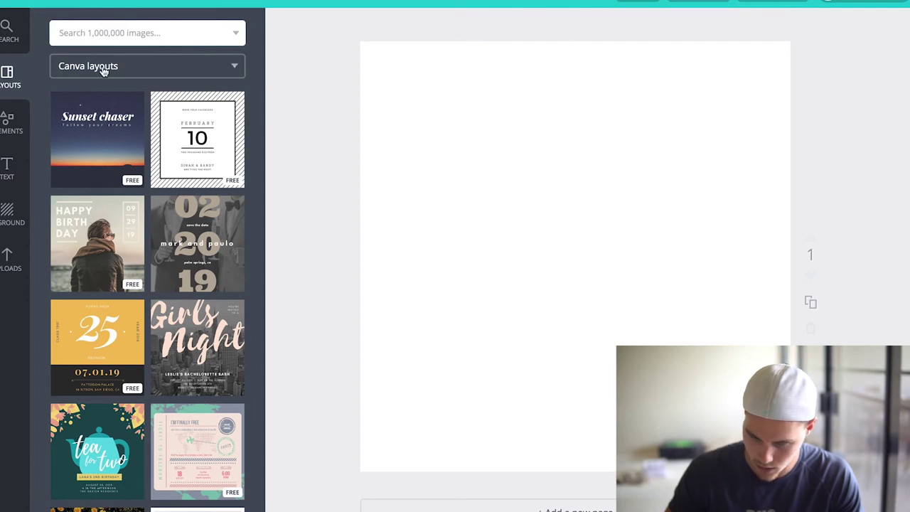
left_click(8, 267)
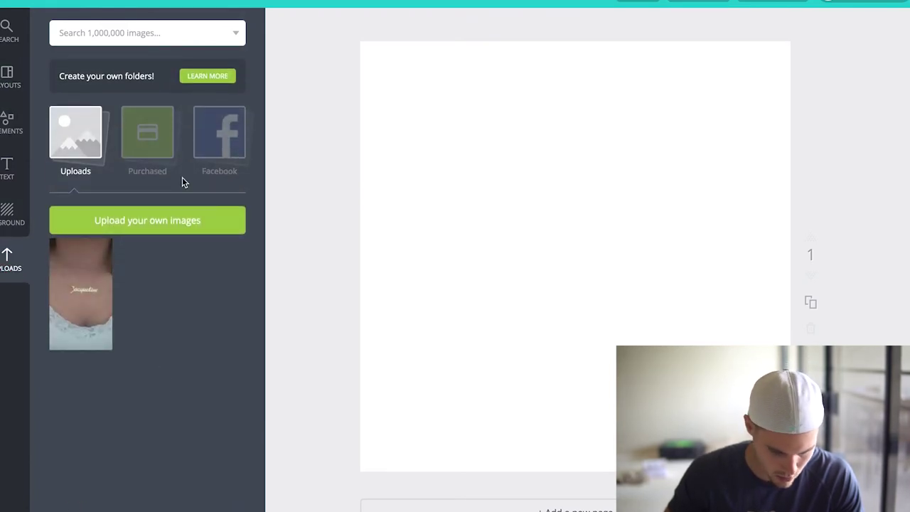
Step: Upload both saved paw-pendant review photos from the computer into Canva
left_click(145, 221)
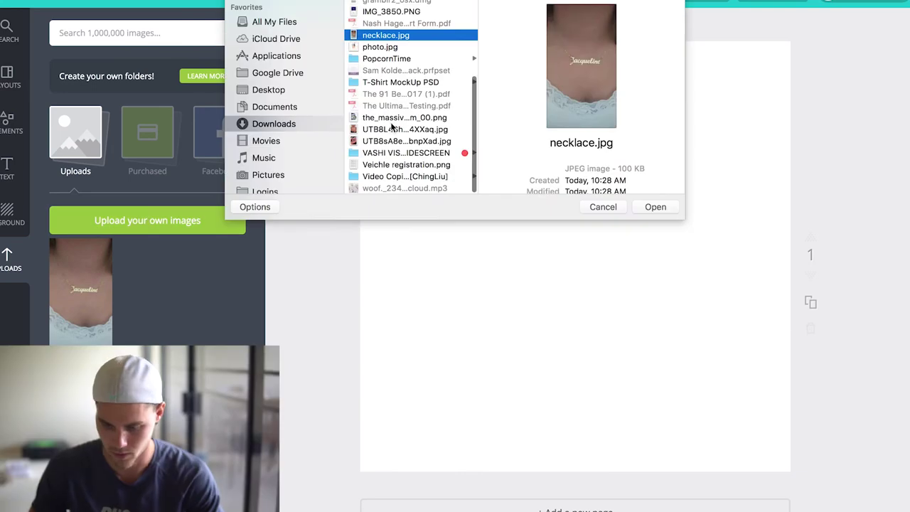
left_click(391, 129)
left_click(389, 140)
left_click(391, 129, "shift")
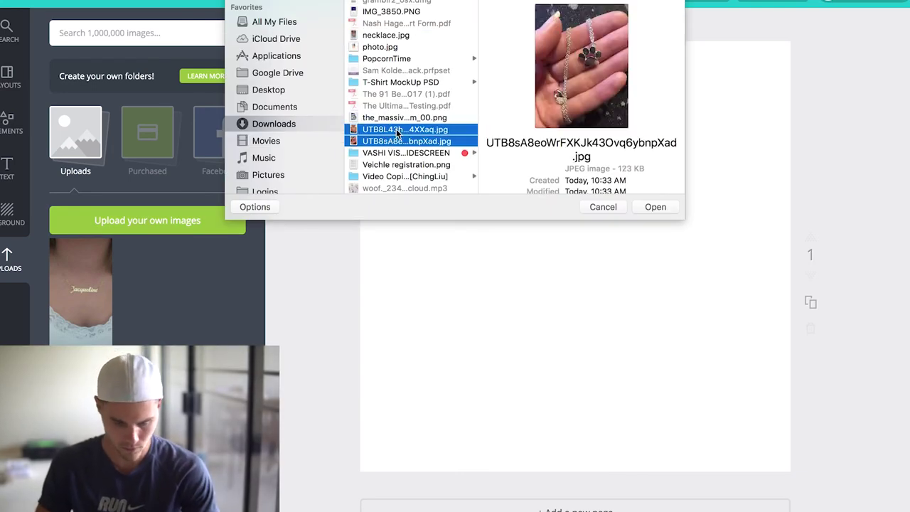
left_click(663, 206)
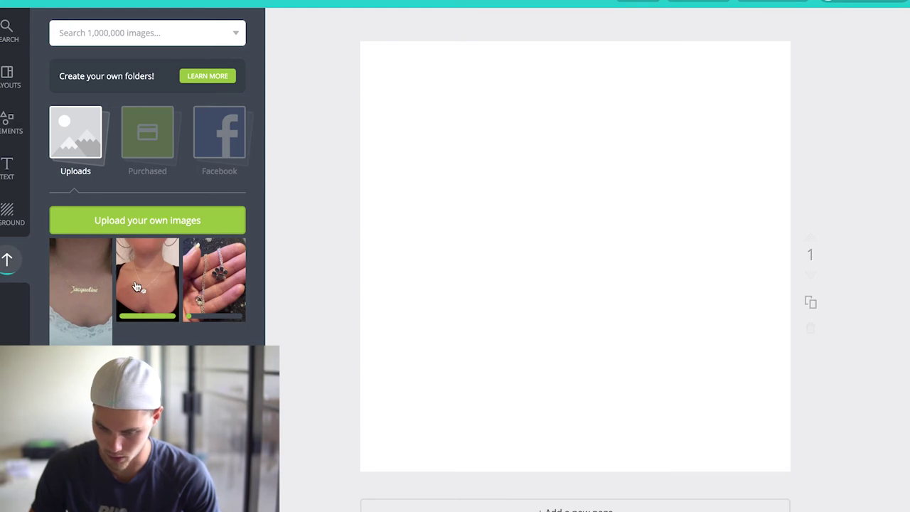
Step: Place the necklace-worn photo (284 × 379) top right and the hand-held photo aligned below it
left_click_drag(139, 270, 648, 233)
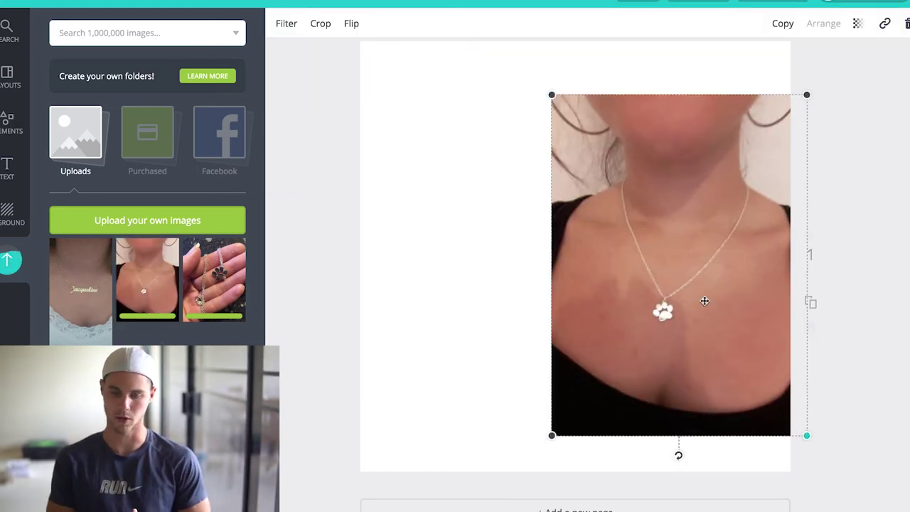
left_click_drag(806, 435, 703, 299)
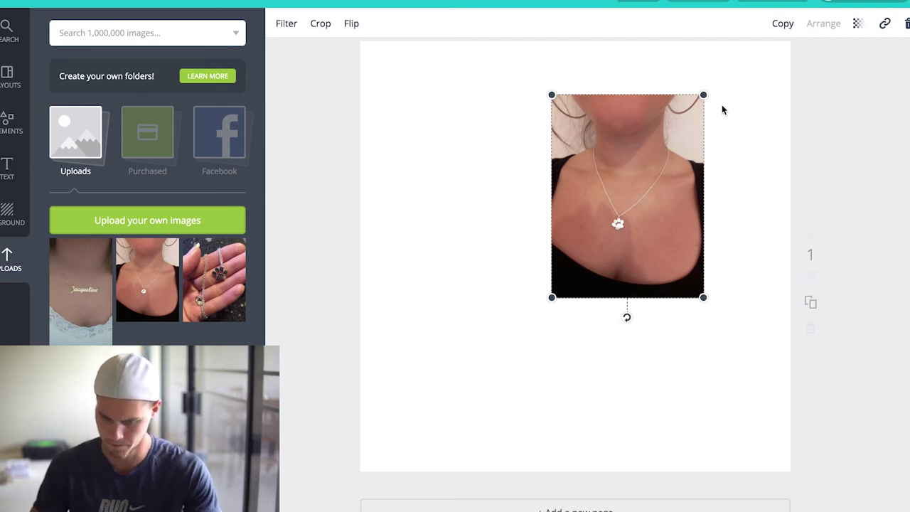
left_click_drag(624, 174, 716, 108)
left_click_drag(236, 277, 603, 275)
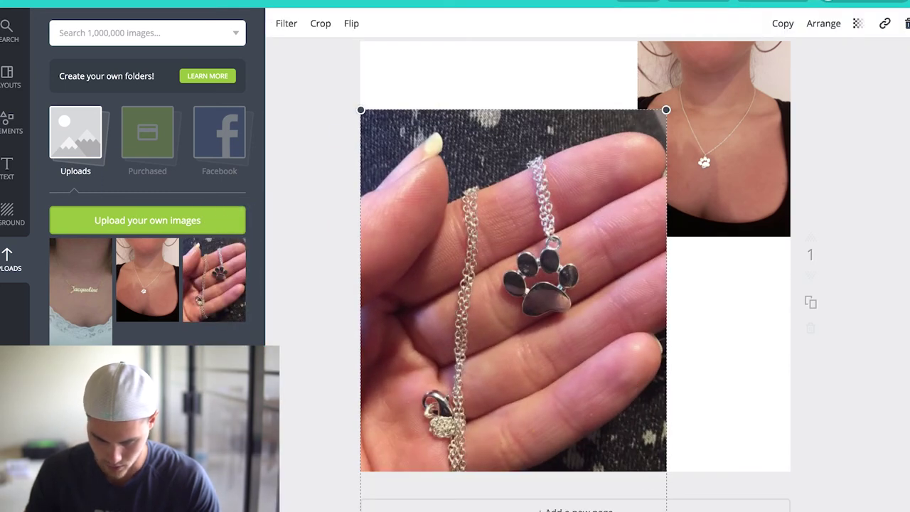
left_click_drag(666, 471, 770, 422)
left_click_drag(737, 342, 760, 394)
mouse_move(636, 264)
left_mouse_down()
mouse_move(621, 246)
mouse_move(635, 239)
mouse_move(630, 248)
left_mouse_up()
left_click(664, 179)
left_click_drag(656, 219, 666, 199)
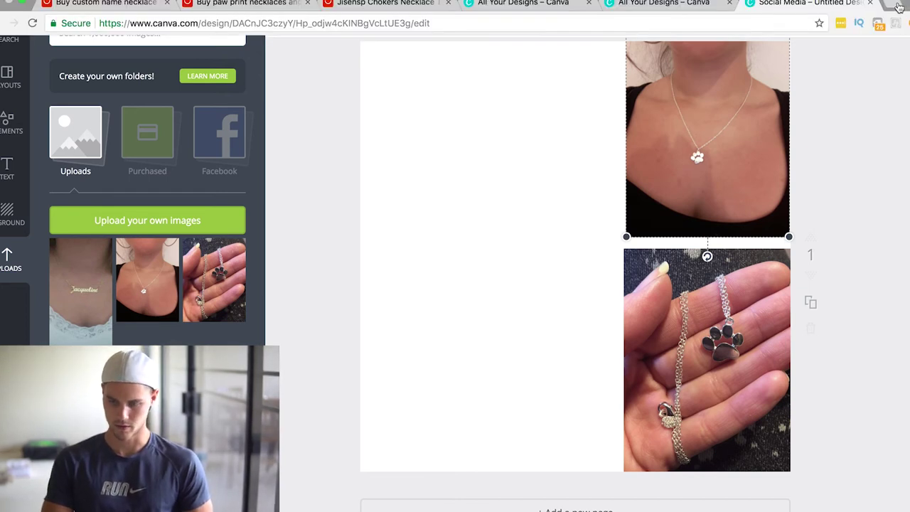
left_click(895, 6)
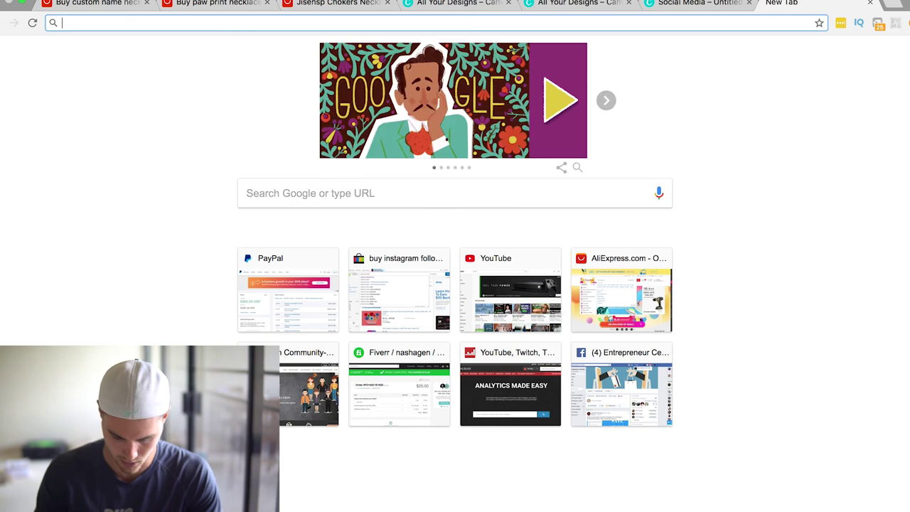
Step: Search Google Images for 'cute dog waving' and open the image size filter choices
type("cute dog w")
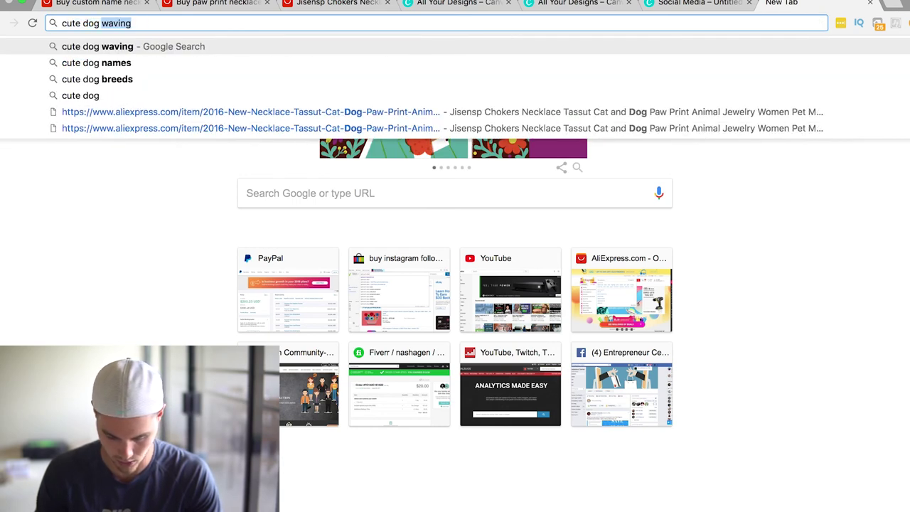
type("avi")
key("Return")
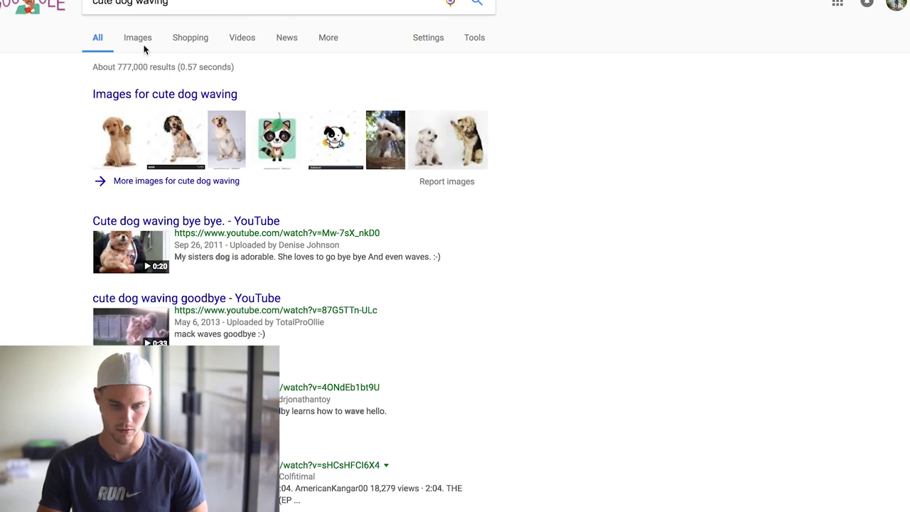
left_click(142, 43)
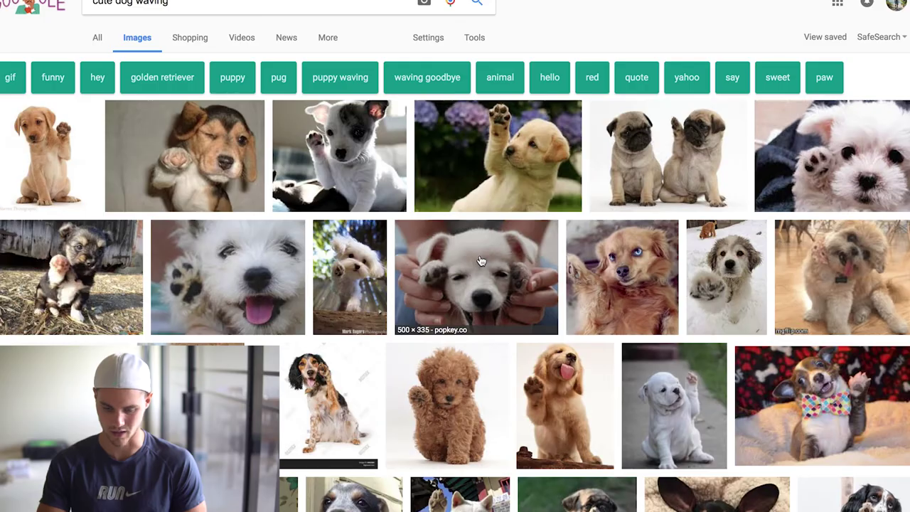
scroll(478, 263, "down", 3)
scroll(480, 262, "up", 3)
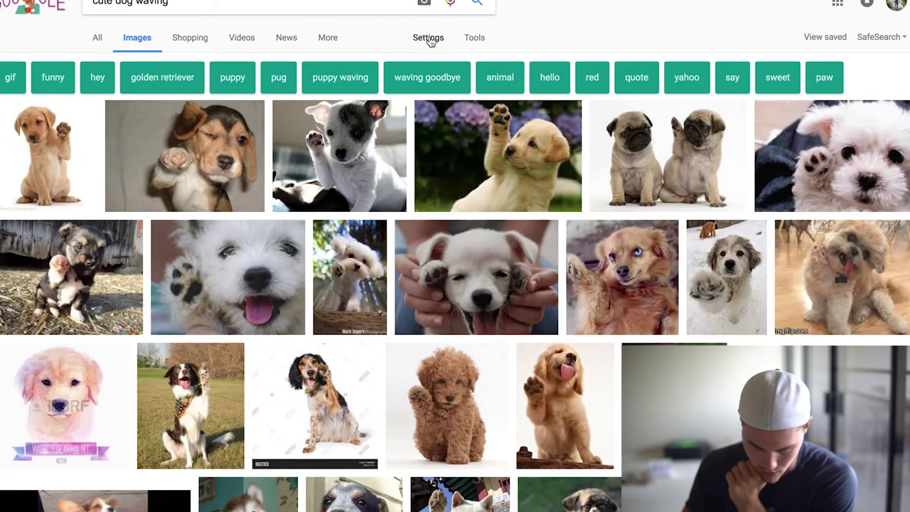
left_click(474, 37)
left_click(103, 62)
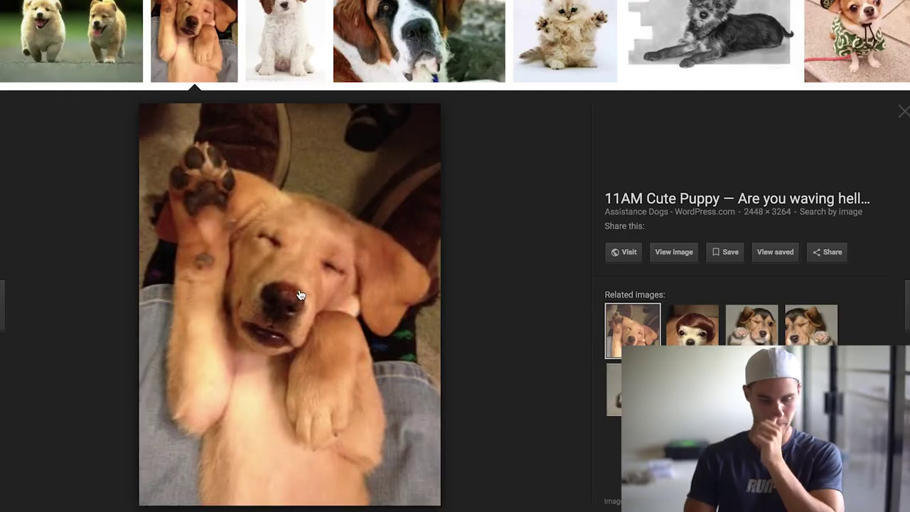
Step: Save the waving golden puppy image to the computer
right_click(364, 327)
left_click(399, 382)
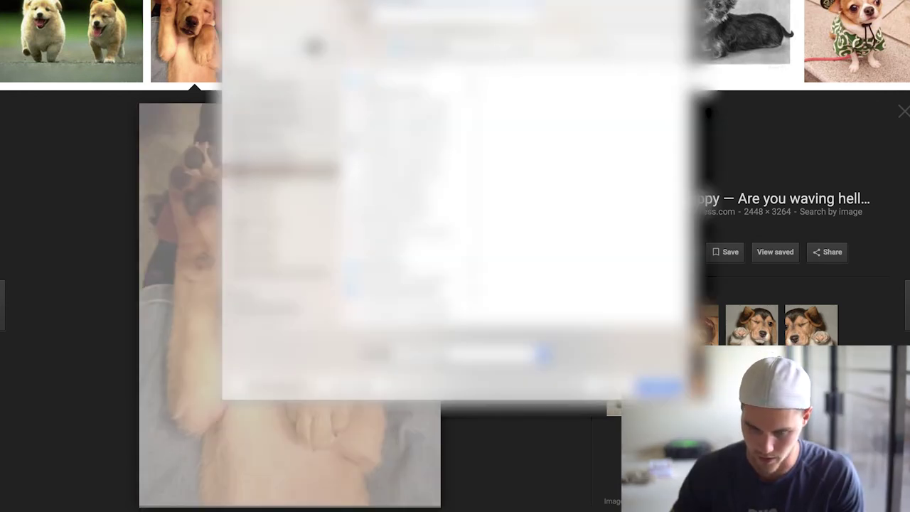
key("Return")
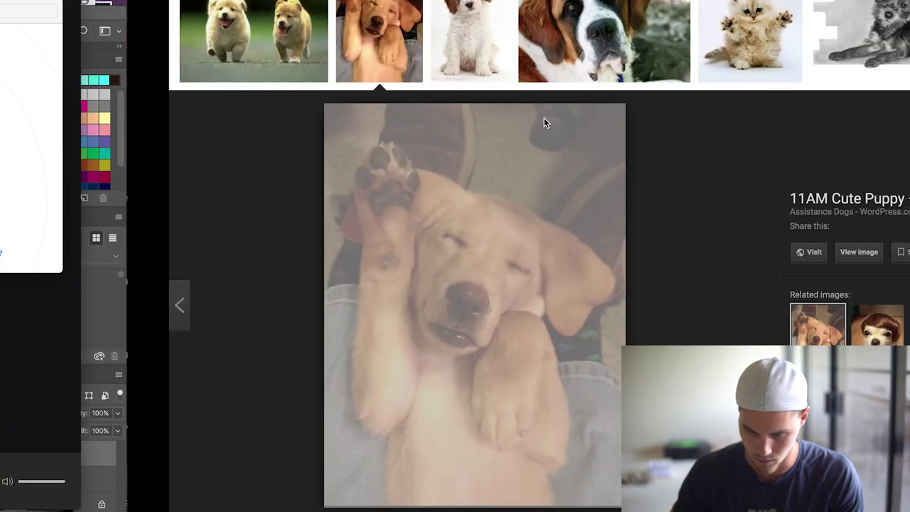
scroll(504, 192, "up", 6)
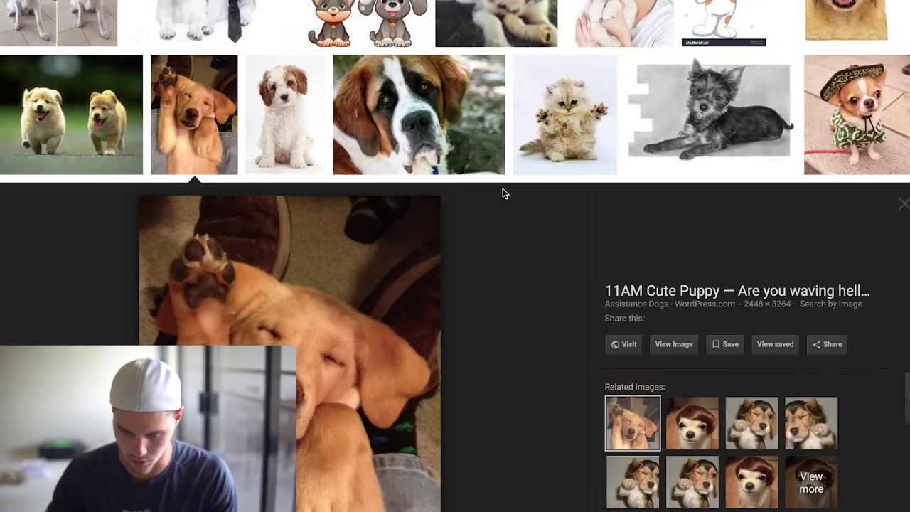
left_click(554, 2)
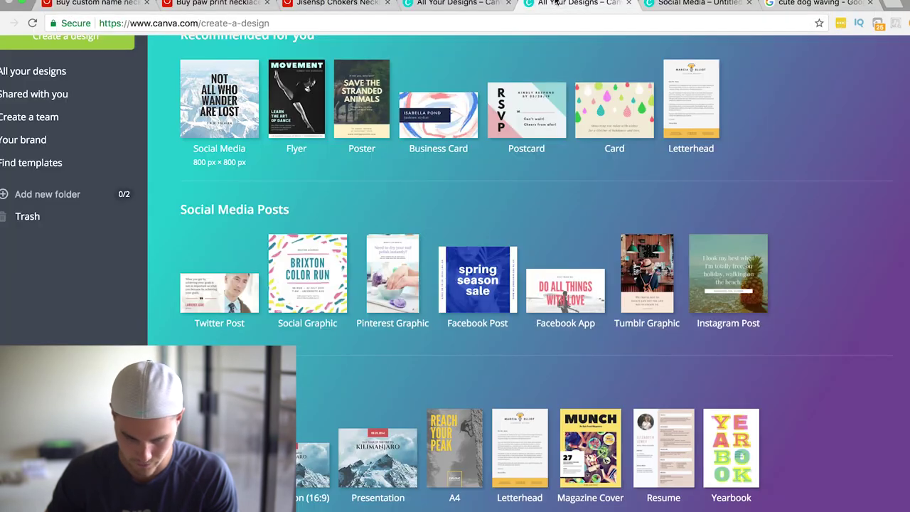
Step: Upload the saved waving puppy image to the Canva post
left_click(693, 3)
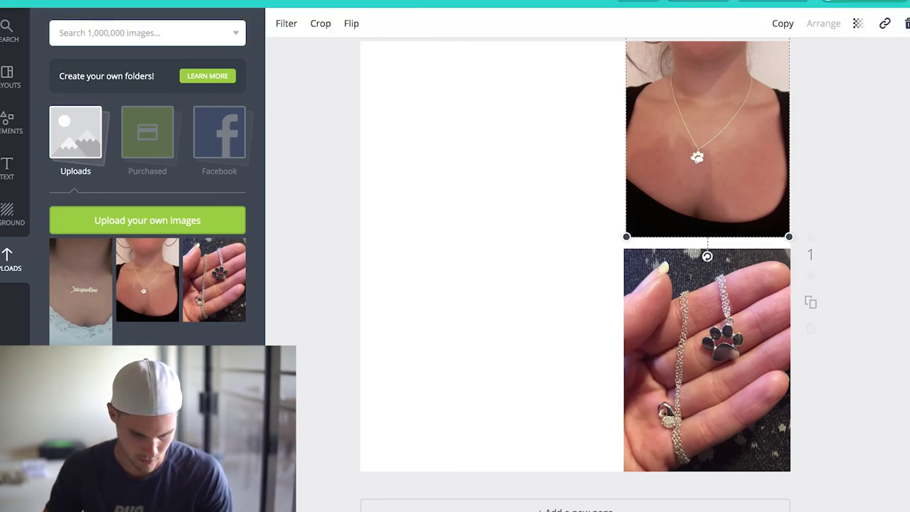
left_click(145, 217)
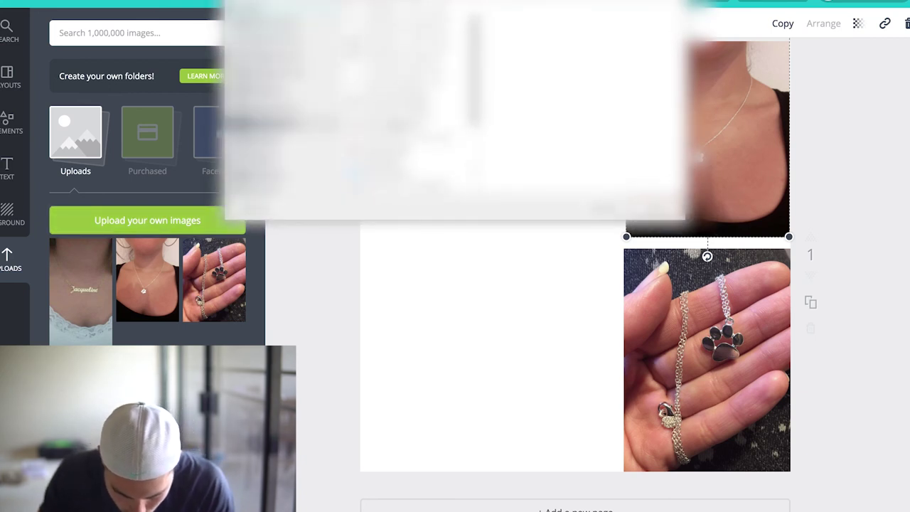
scroll(413, 114, "down", 3)
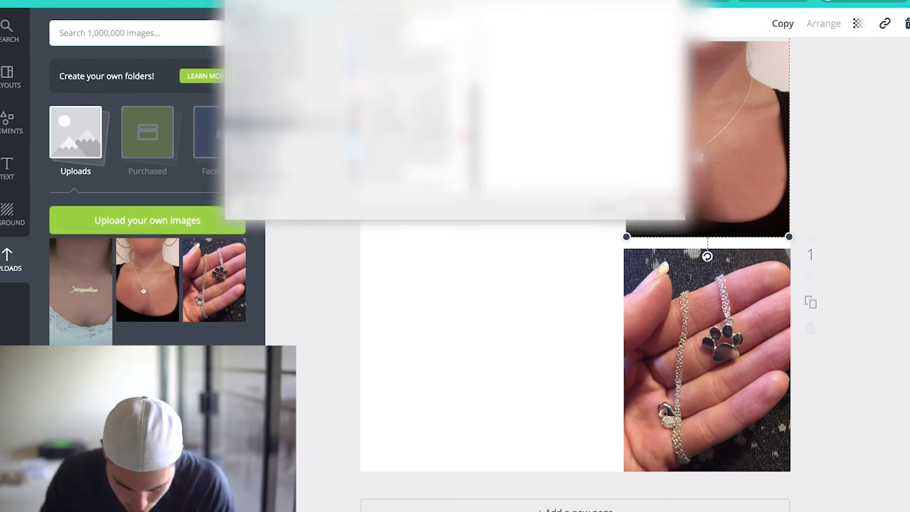
left_click(411, 175)
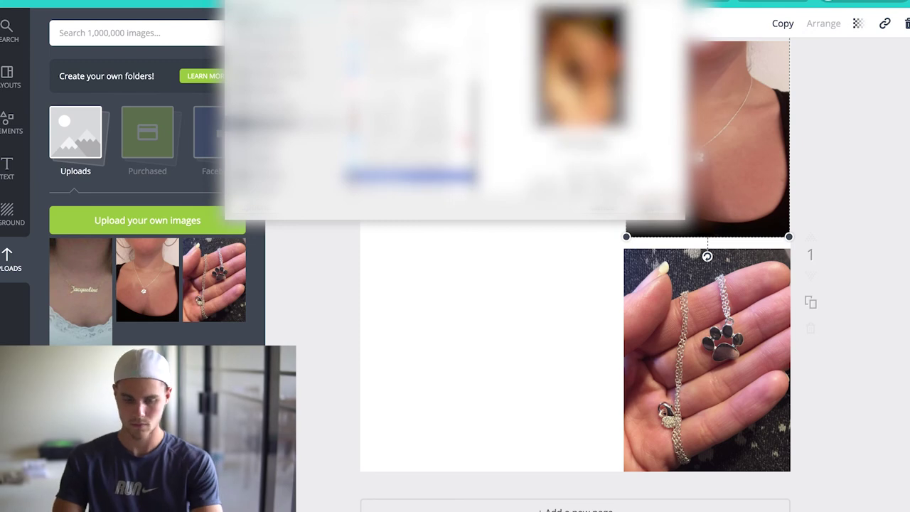
key("Return")
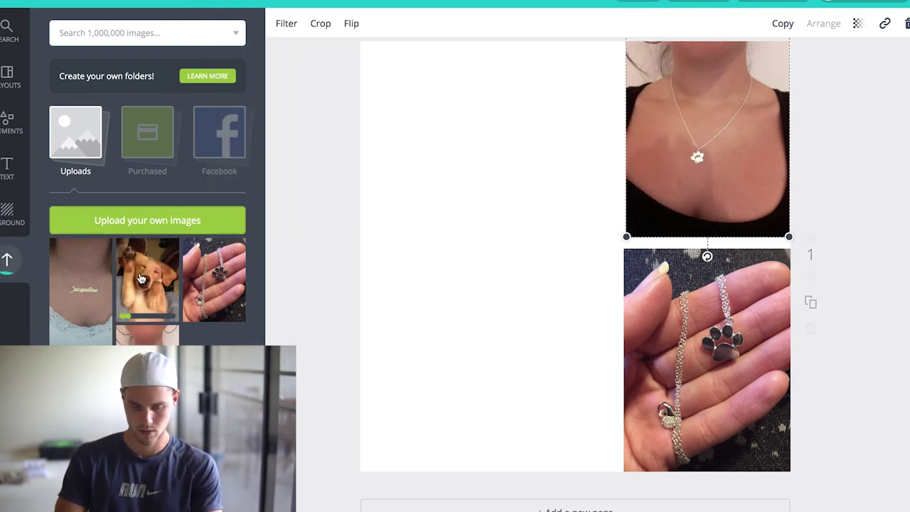
Step: Place the puppy photo on the left side, enlarge it, and flip it horizontally
left_click_drag(141, 278, 454, 274)
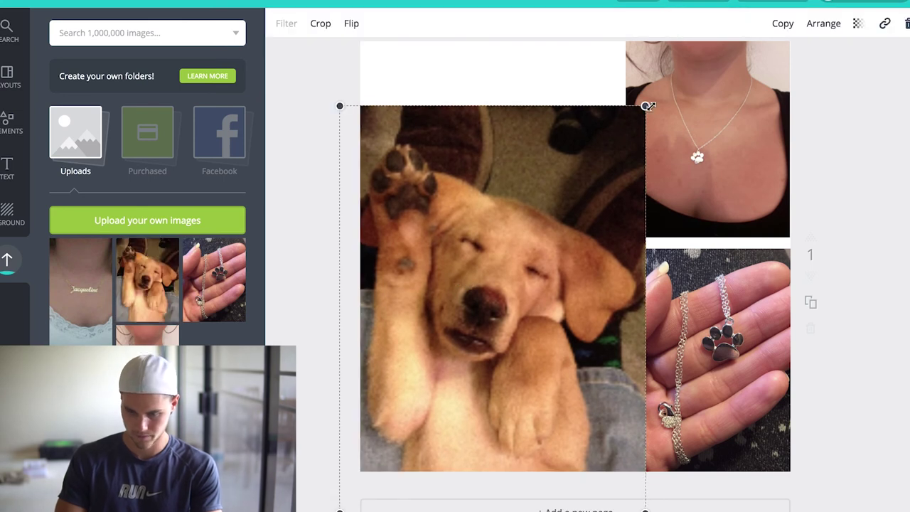
left_click_drag(649, 107, 733, 10)
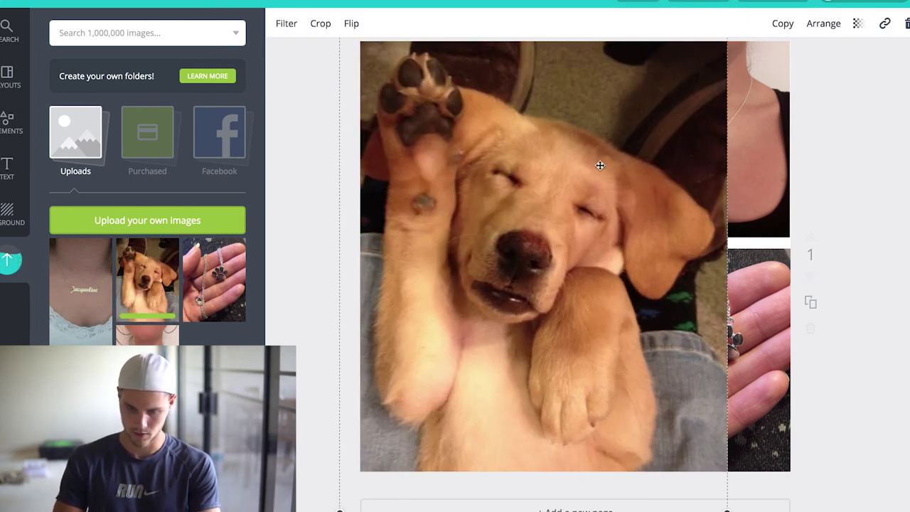
left_click(351, 24)
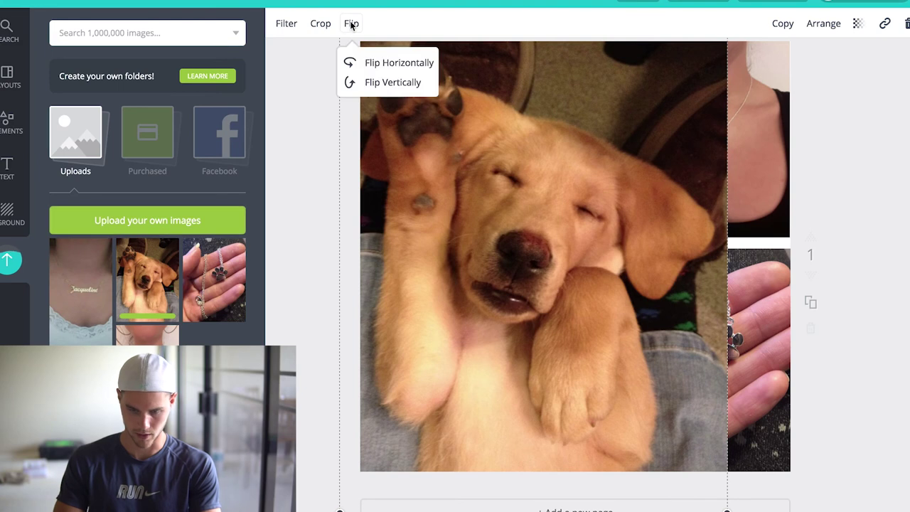
left_click(373, 65)
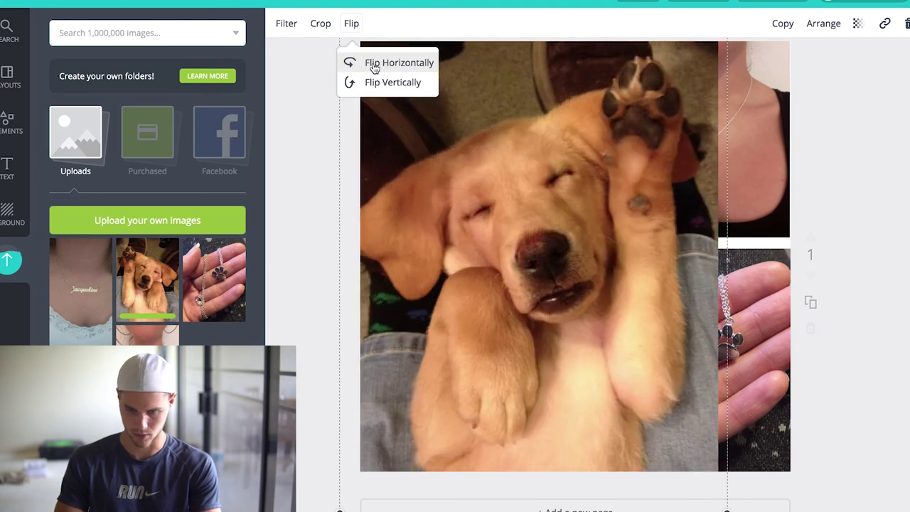
left_click(542, 176)
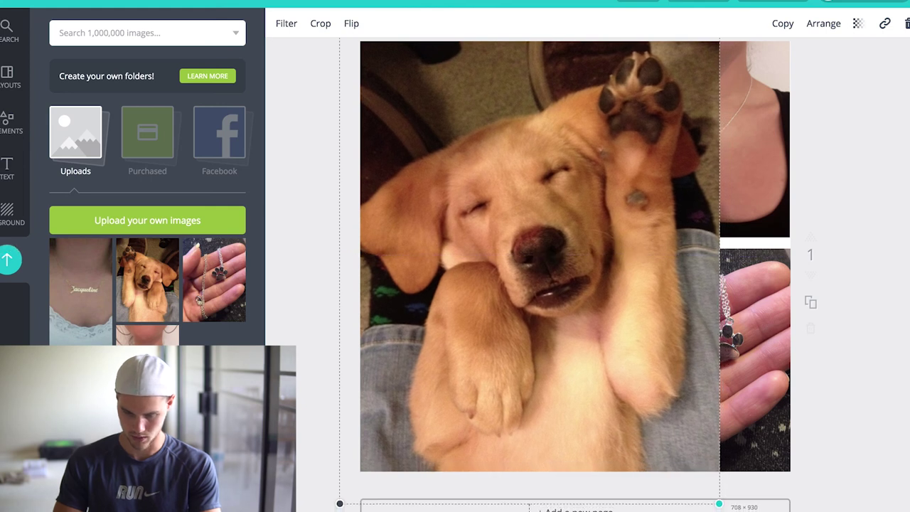
Step: Narrow and reposition the puppy photo so it clears the two necklace photos
mouse_move(727, 241)
left_mouse_down()
mouse_move(683, 242)
mouse_move(717, 242)
left_mouse_up()
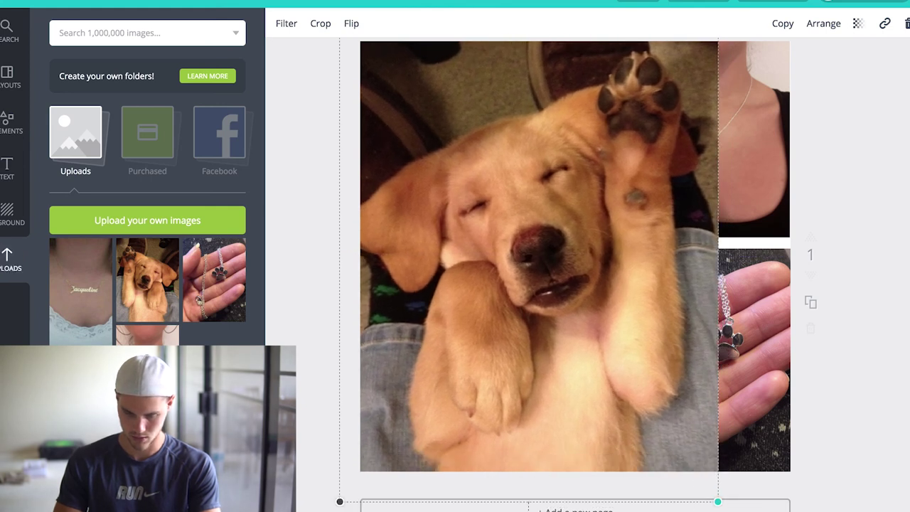
left_click_drag(651, 478, 559, 377)
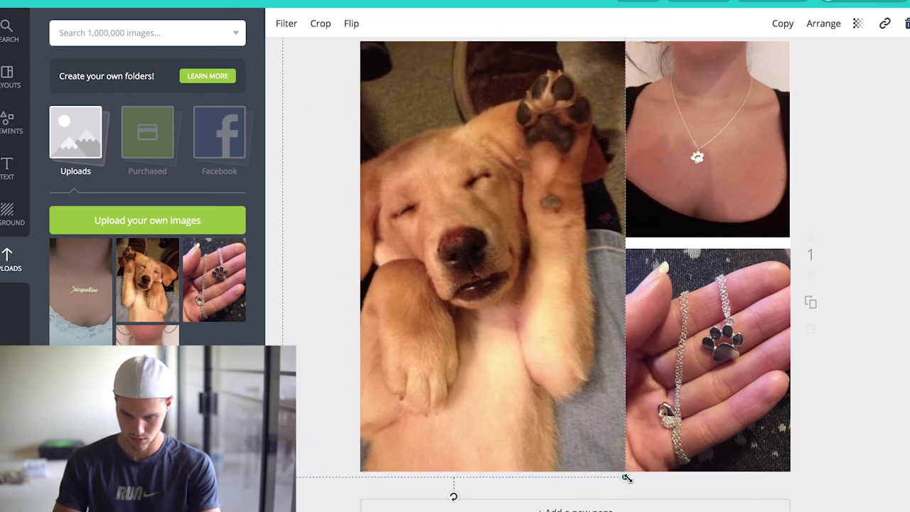
left_click_drag(622, 476, 619, 470)
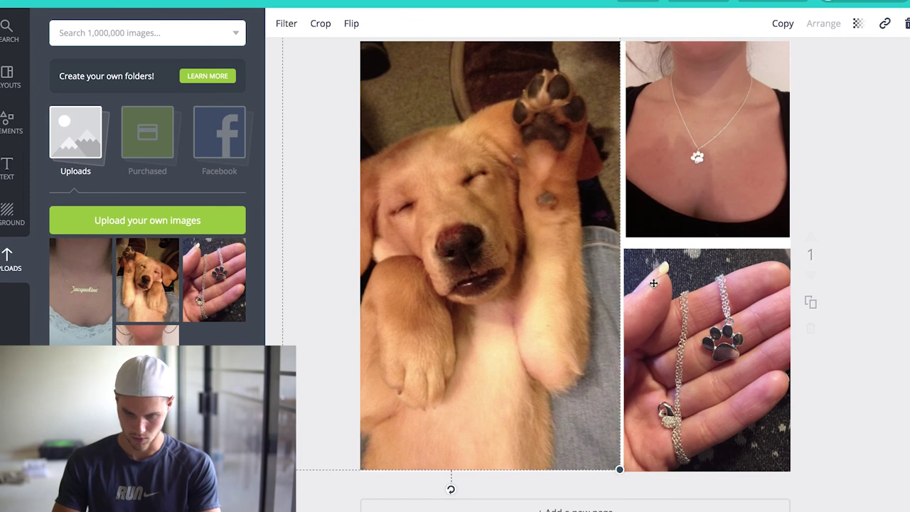
left_click_drag(615, 55, 605, 57)
left_click_drag(561, 101, 569, 106)
left_click(831, 199)
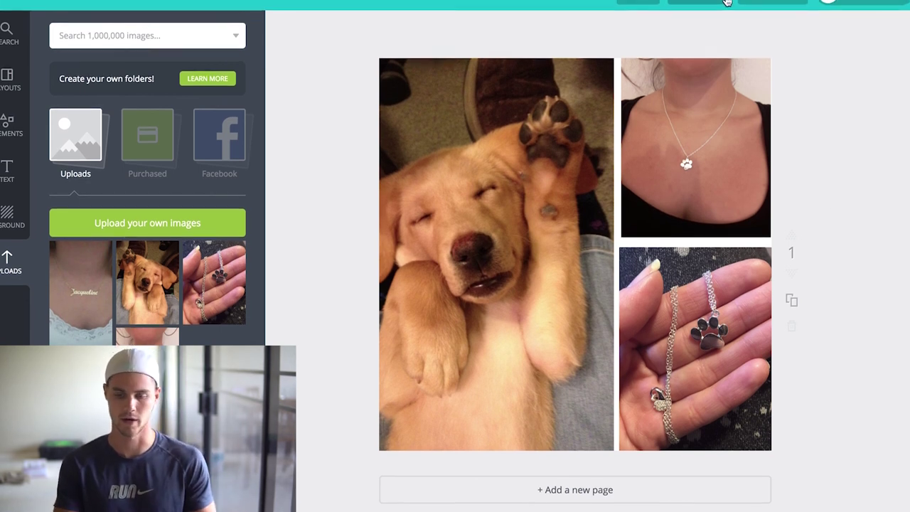
Step: Choose JPG as the file type and download the three-photo collage
left_click(698, 8)
left_click(699, 74)
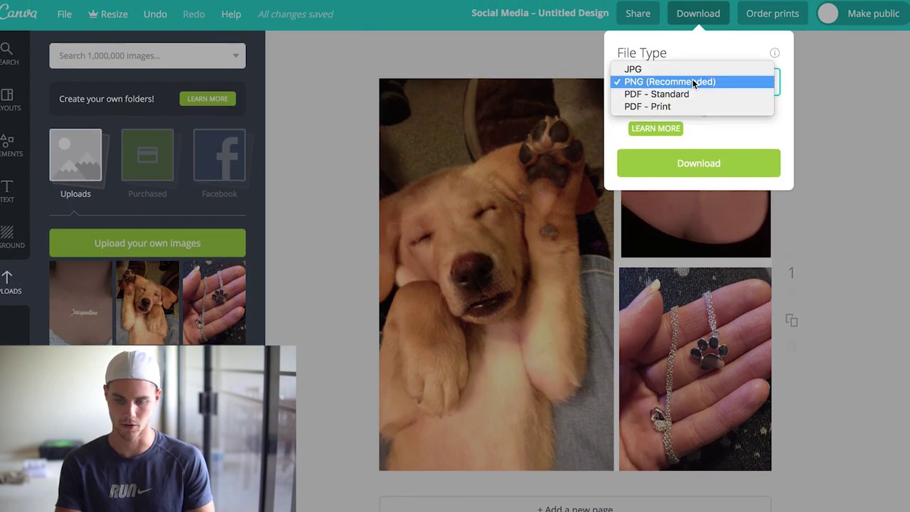
left_click(683, 70)
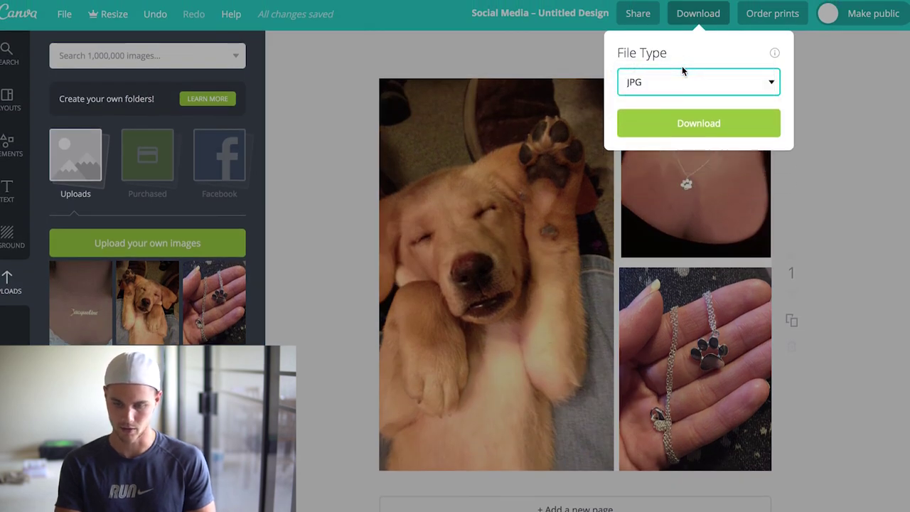
left_click(686, 128)
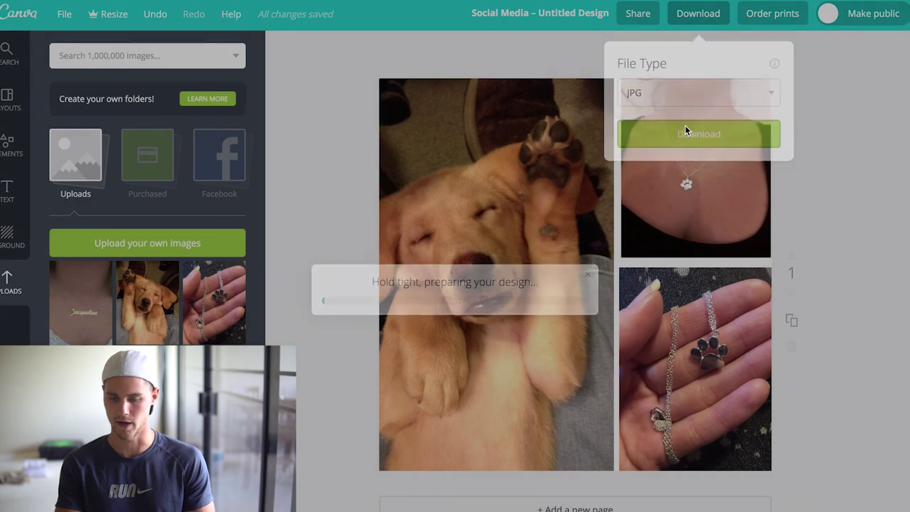